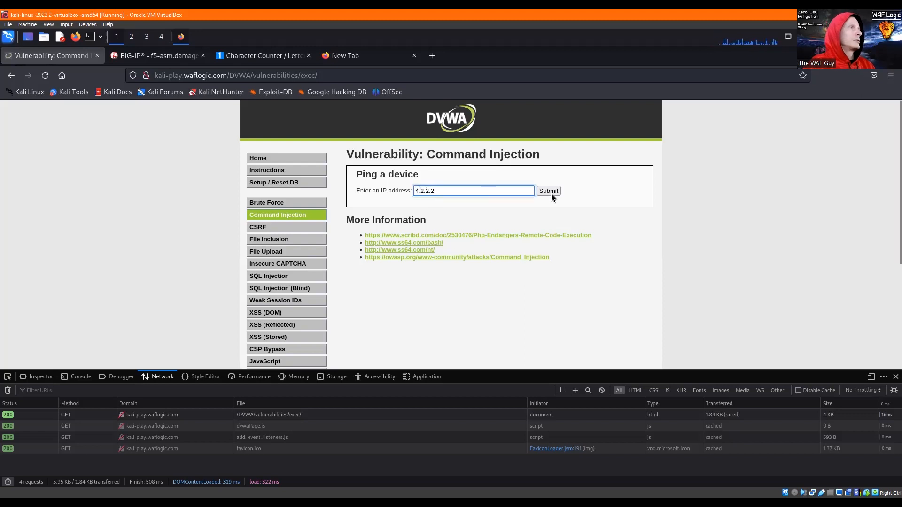
Submit the ping for 4.2.2.2 and inspect the form data sent in the POST request.
left_click(548, 191)
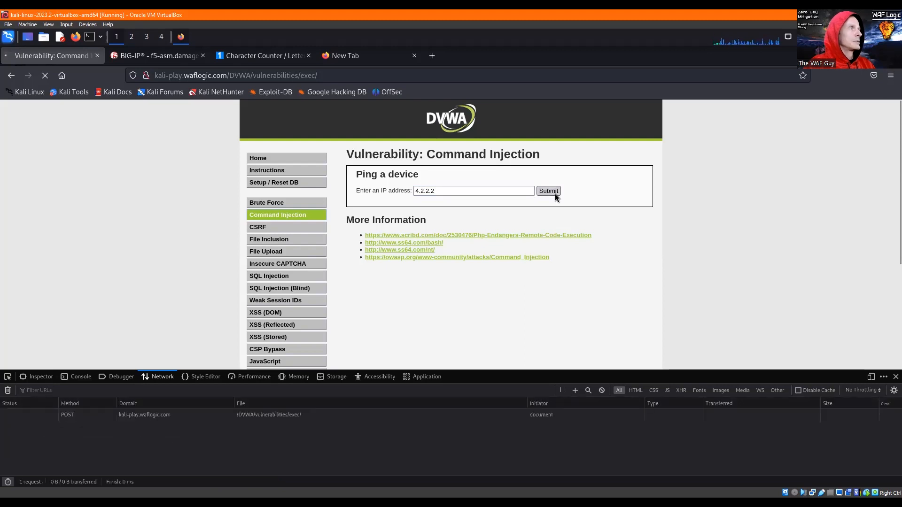
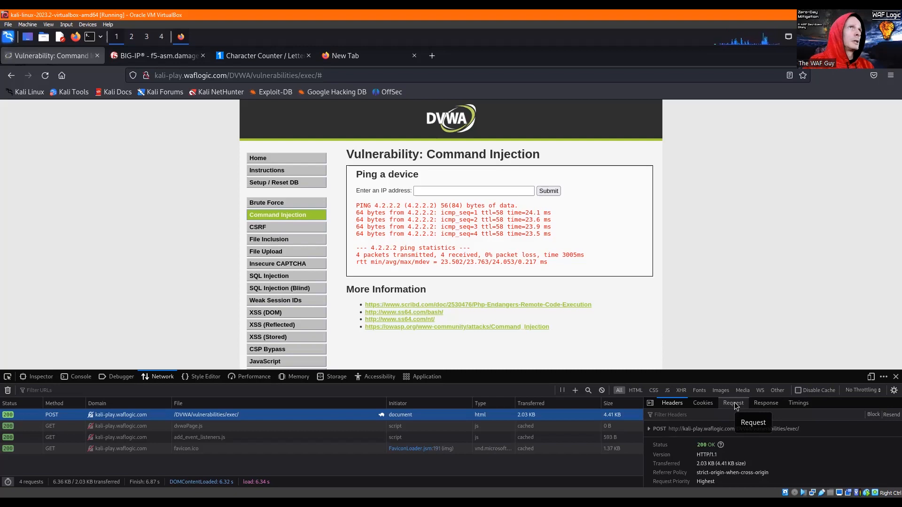
left_click(735, 402)
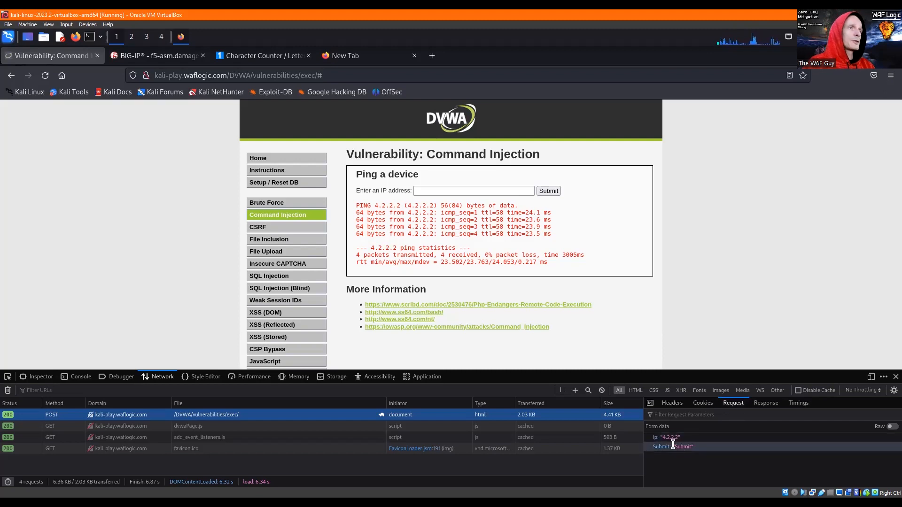
Switch to BIG-IP, open the Application Security parameters list, and return to the DVWA Command Injection page.
left_click(155, 56)
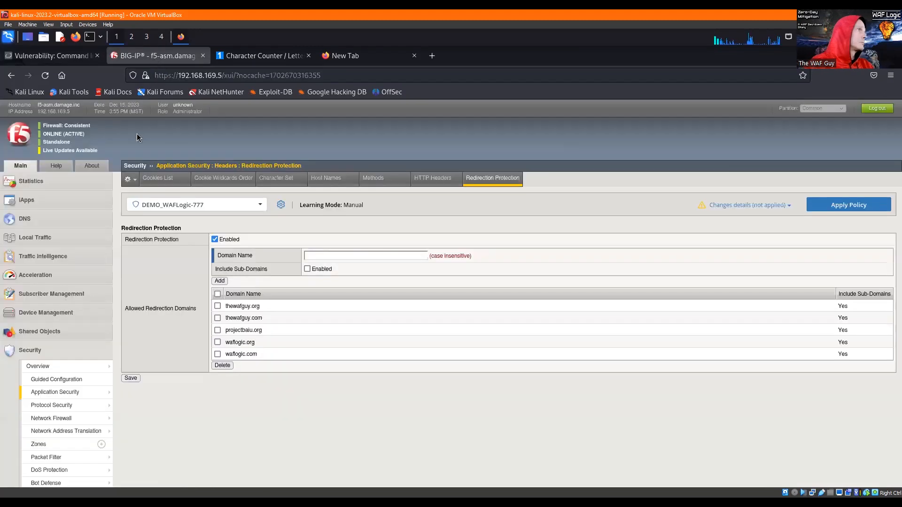
mouse_move(67, 392)
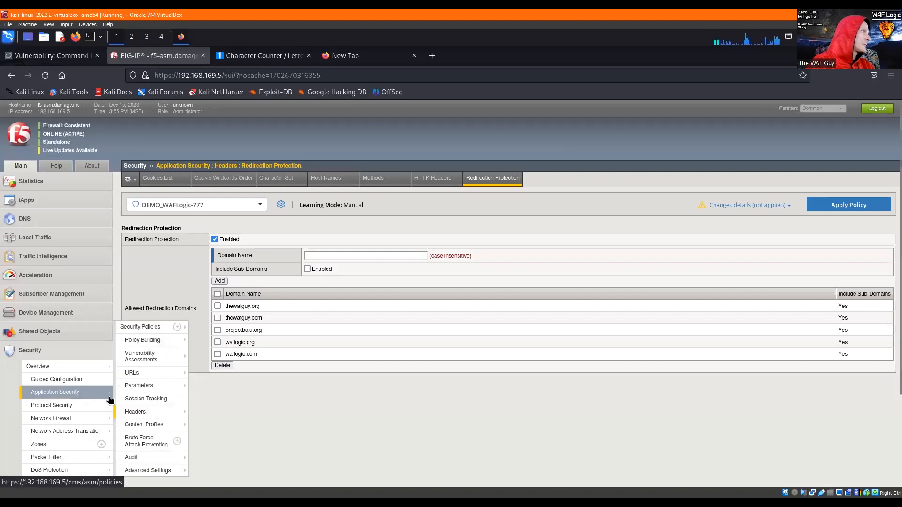
left_click(153, 389)
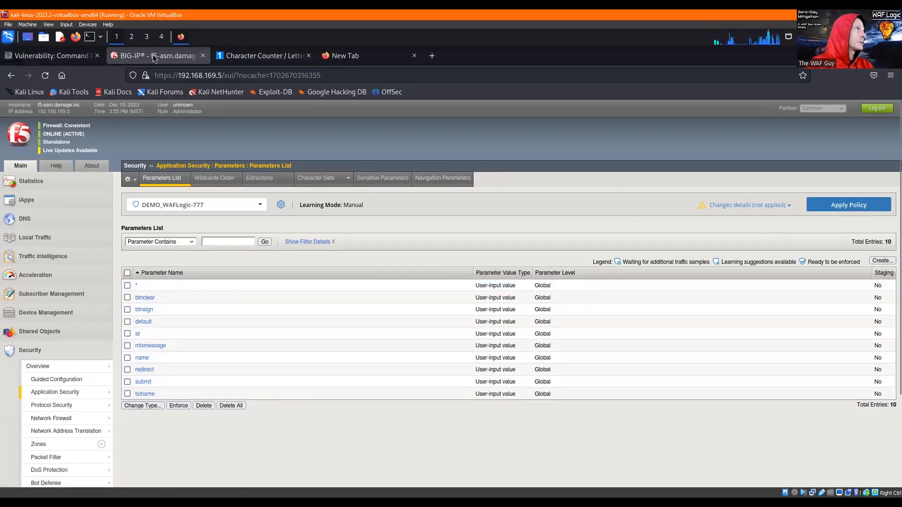
left_click(86, 60)
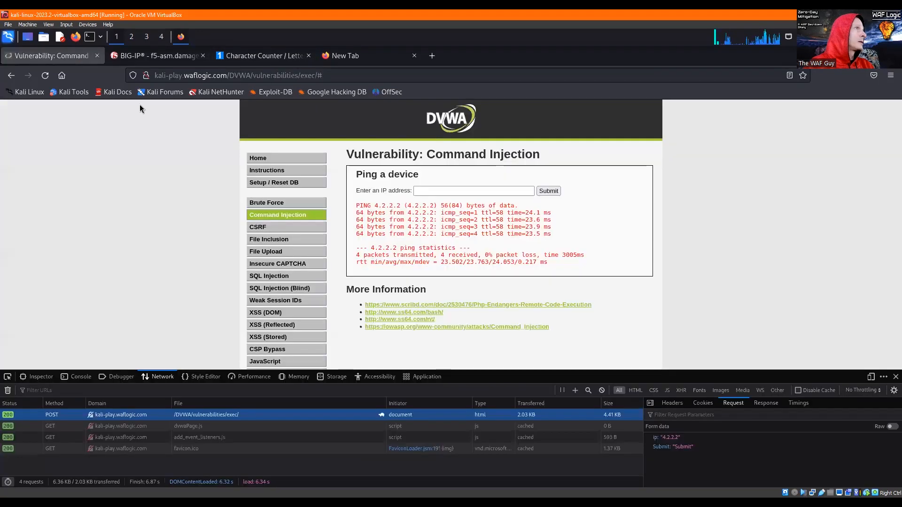
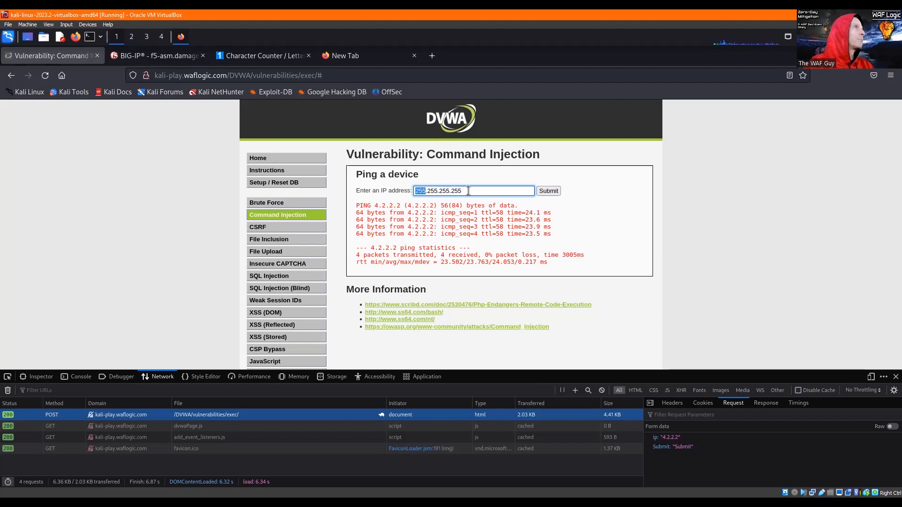
Start a new explicit parameter named ip in the BIG-IP DEMO_WAFLogic-777 policy and disable staging for it.
left_click(136, 56)
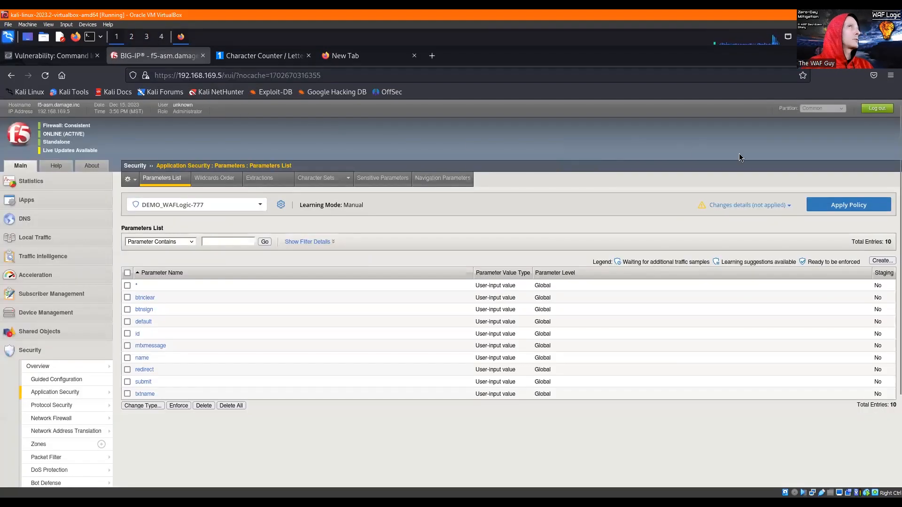
left_click(875, 264)
left_click(277, 226)
type("ip")
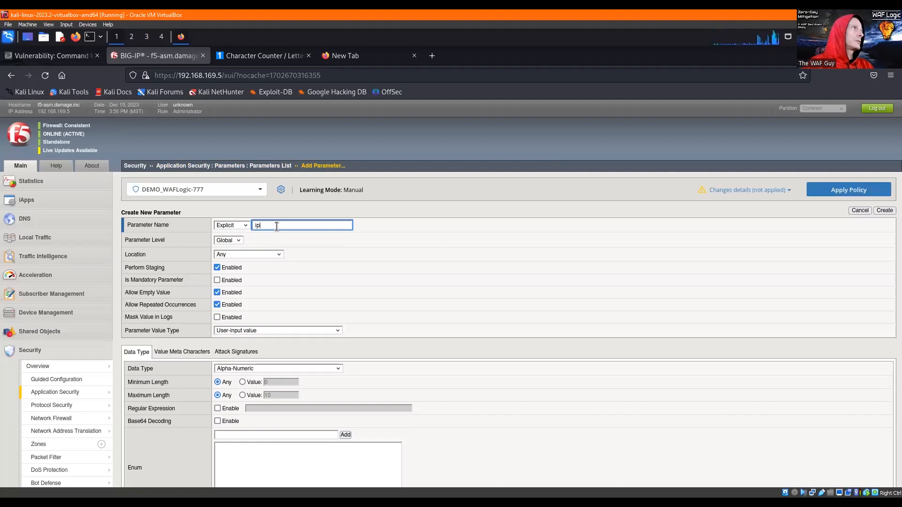
left_click(286, 208)
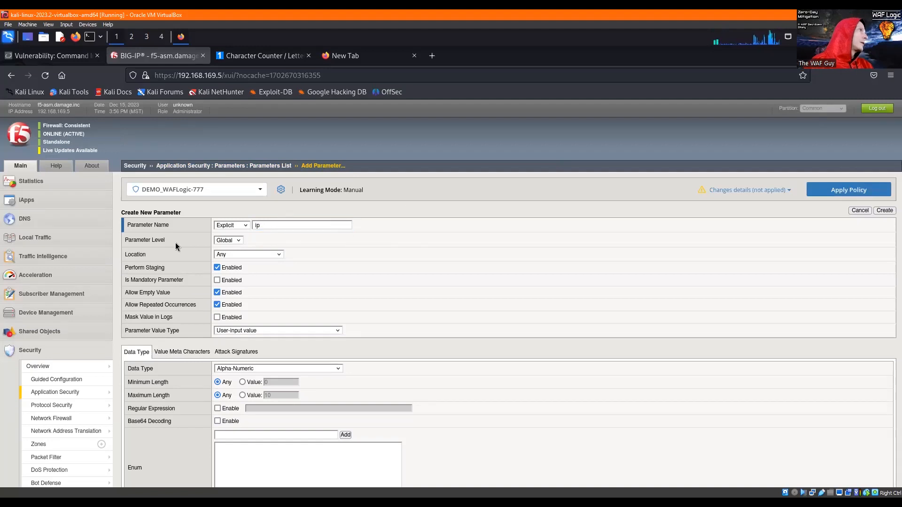
left_click(217, 267)
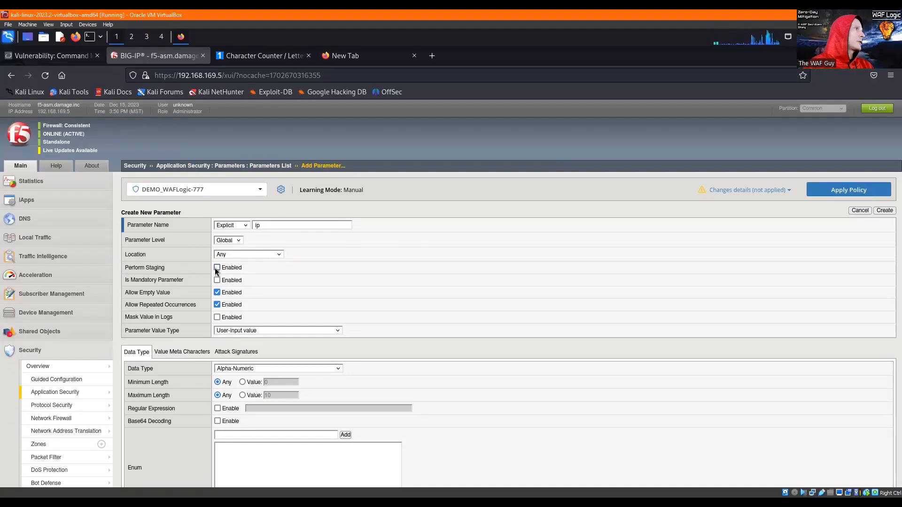
left_click(217, 292)
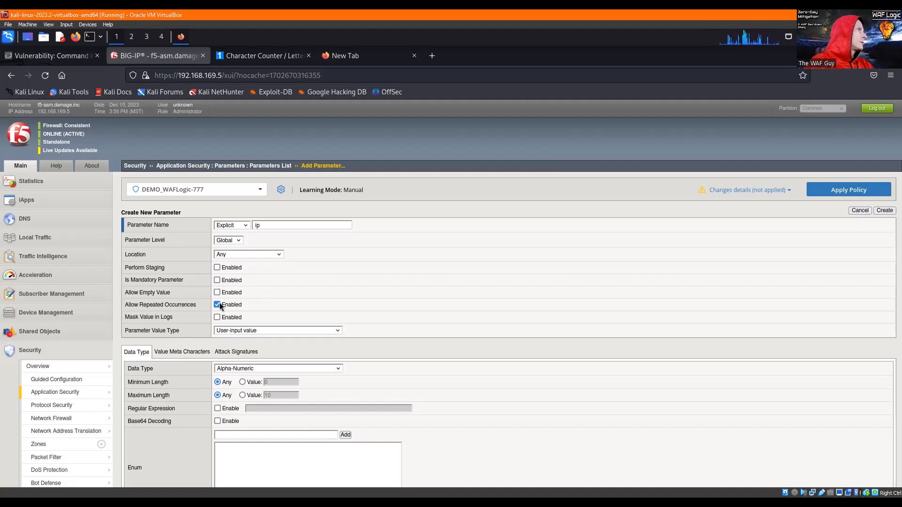
left_click(217, 292)
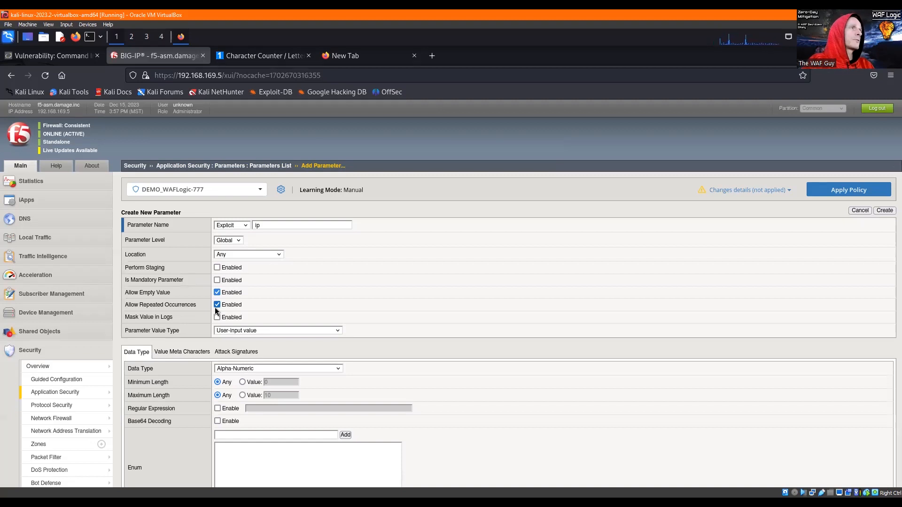
Set the parameter's maximum length to 15 and enable the regular expression \d+\.\d+\.\d+\.\d+ for its value.
left_click(242, 395)
type("15")
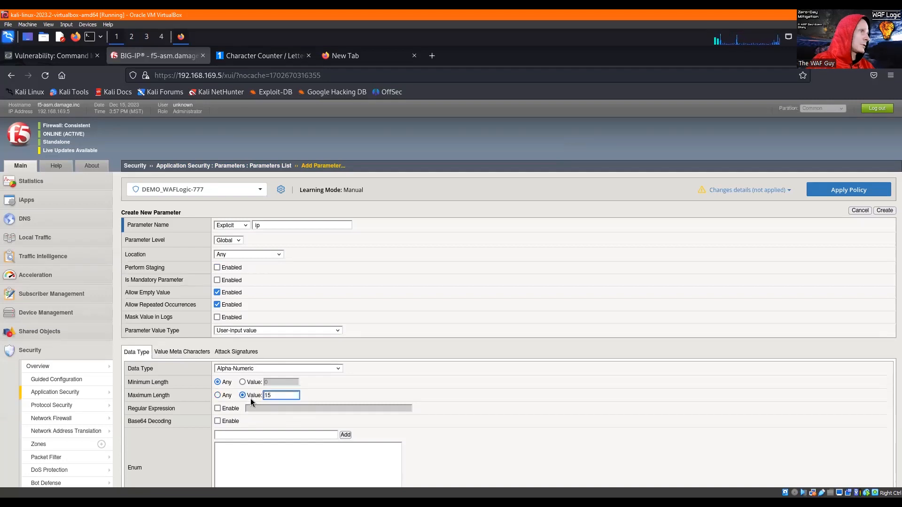
left_click(221, 407)
left_click(217, 409)
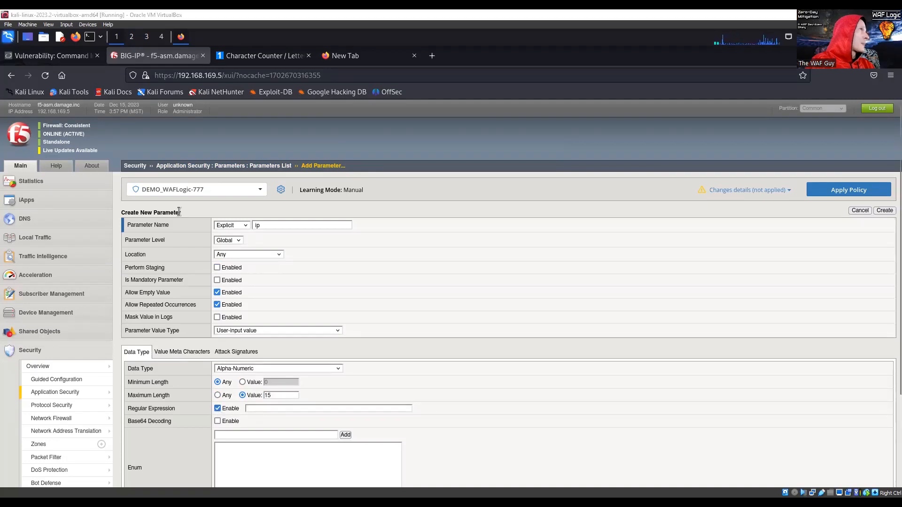
left_click(312, 409)
type("\\d+\\.\\d+\\.\\d+\\.\\d+")
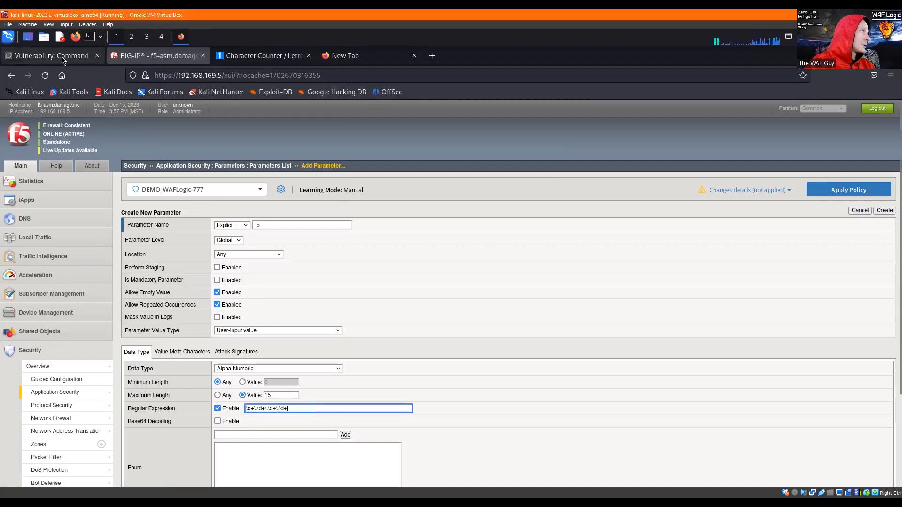
left_click(64, 57)
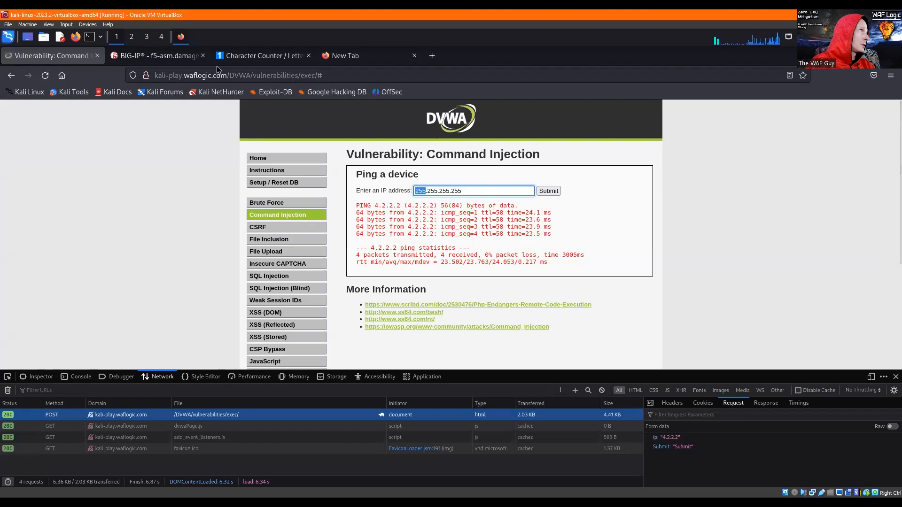
left_click(171, 58)
scroll(309, 371, "down", 3)
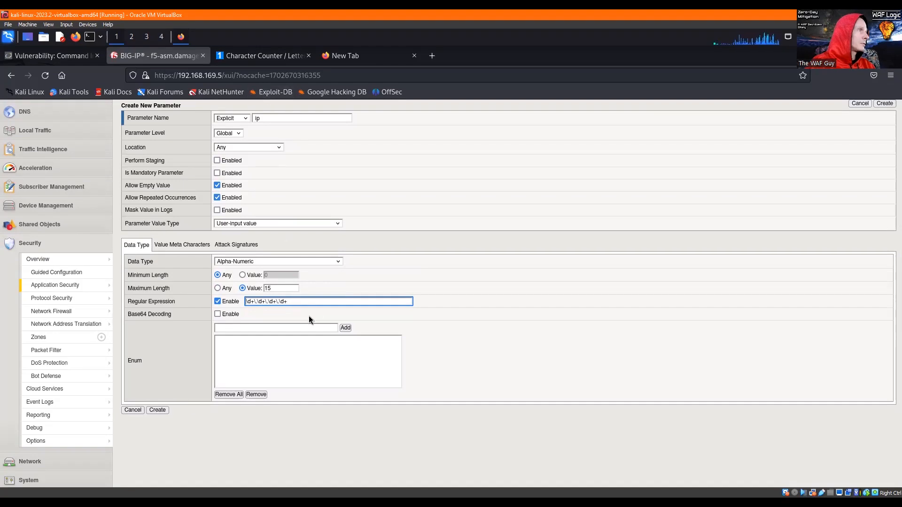
left_click(283, 329)
type("25")
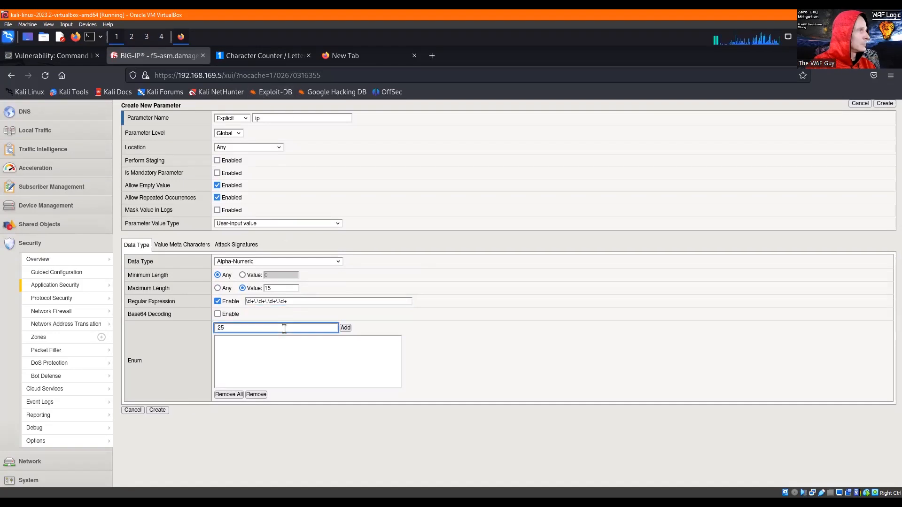
type("5.255.255.255")
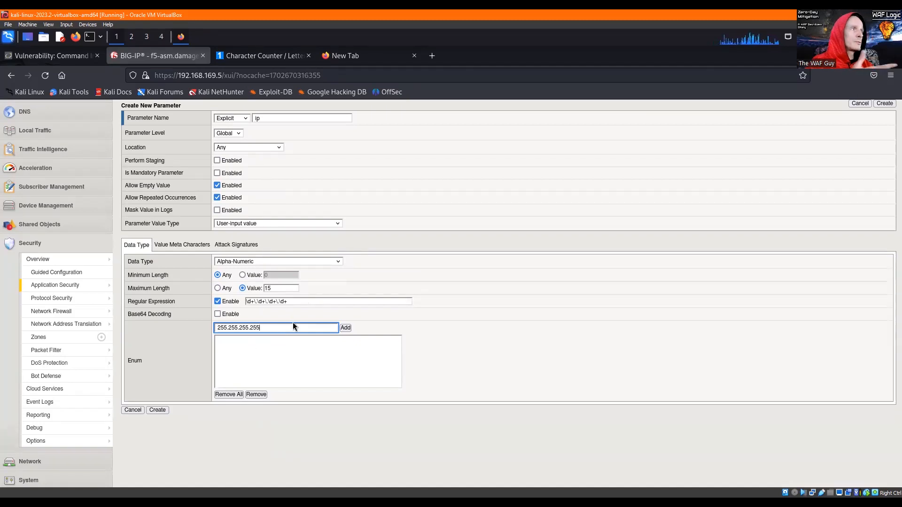
key("ctrl+a")
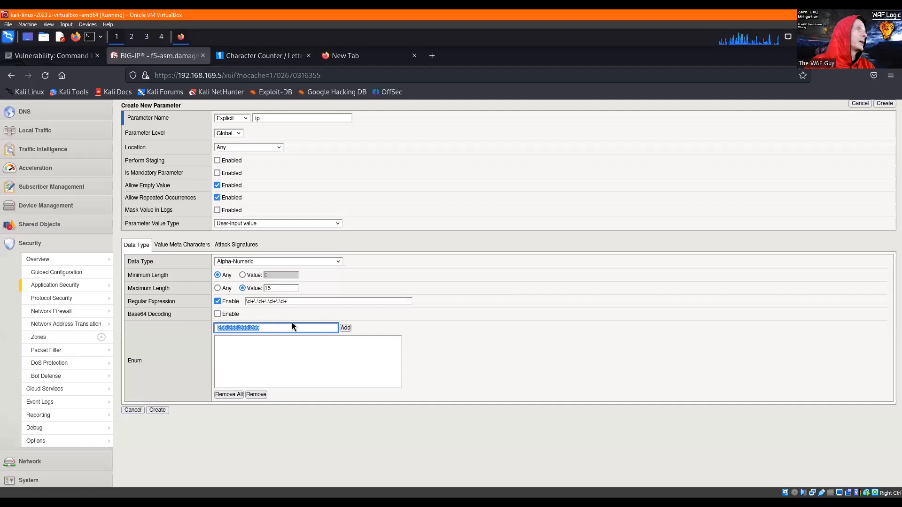
key("BackSpace")
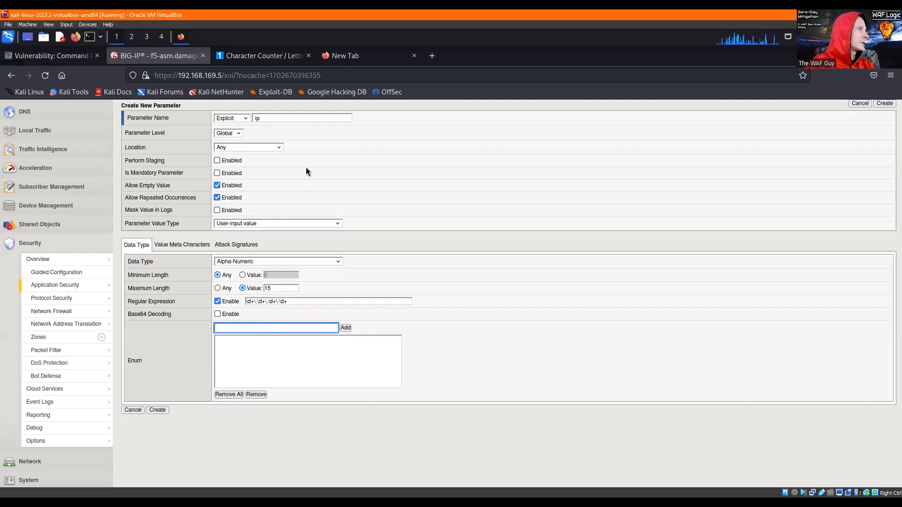
Enable character checking on the parameter value and add the !, # and Space meta characters to the overridden policy settings.
left_click(182, 245)
left_click(130, 260)
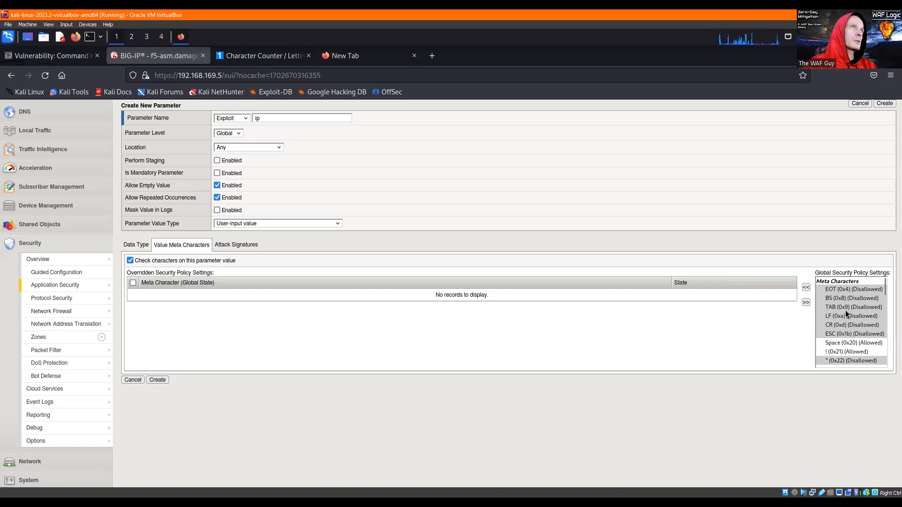
scroll(848, 345, "down", 2)
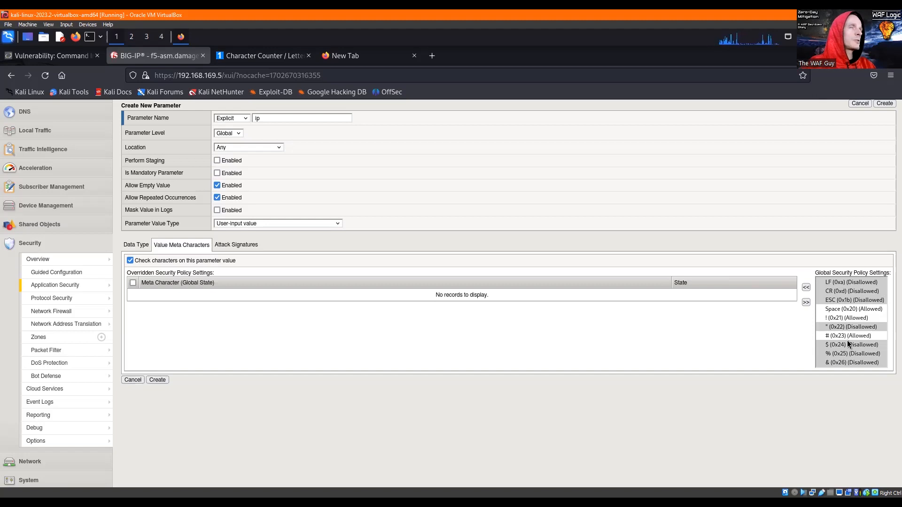
left_click(847, 336)
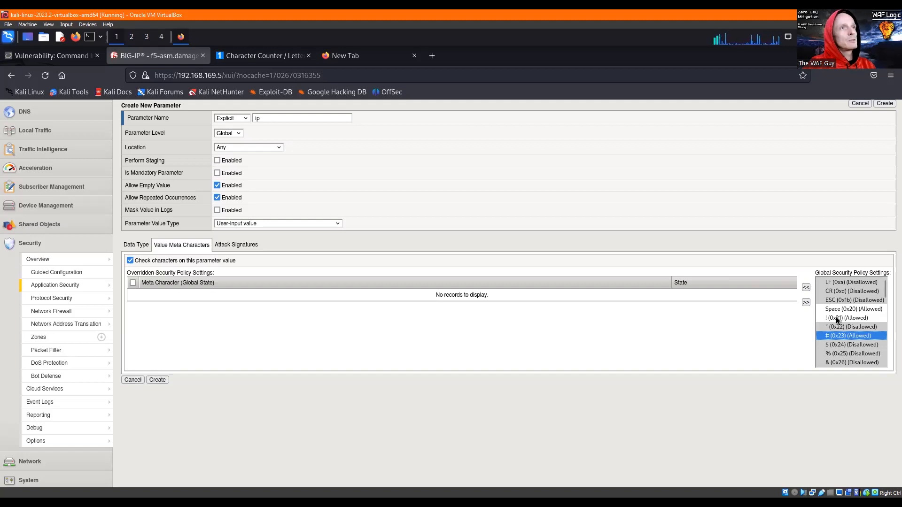
left_click(836, 317, "ctrl")
left_click(806, 288)
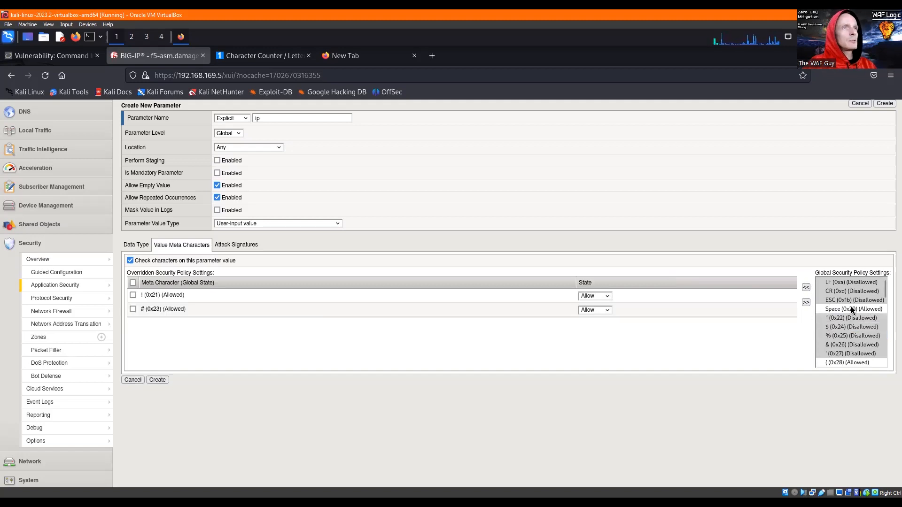
left_click(853, 311)
left_click(806, 287)
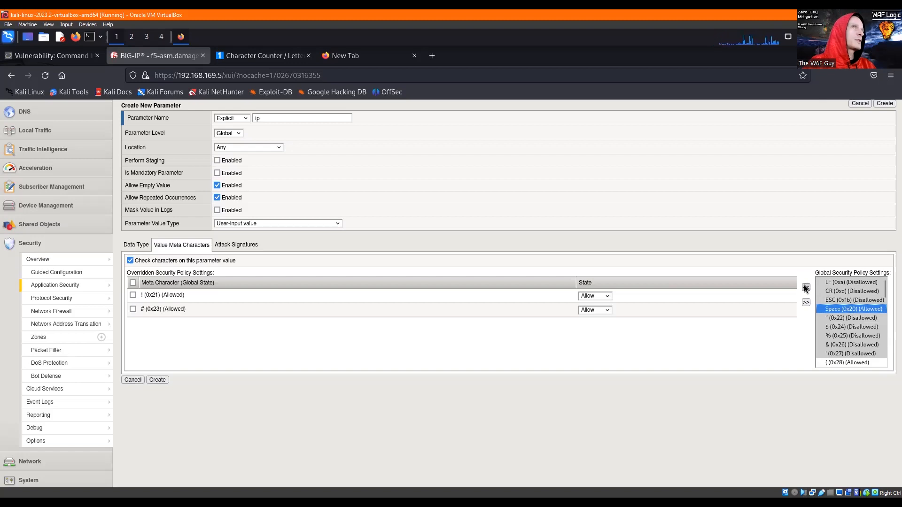
Add the globally allowed meta characters ( ) * - / : ? and @ to the parameter's overridden policy settings.
scroll(853, 316, "down", 1)
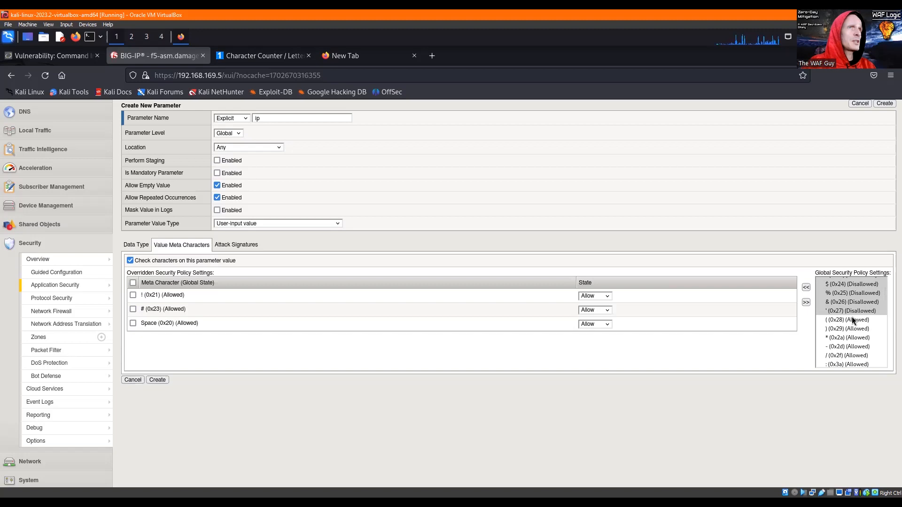
scroll(852, 330, "down", 2)
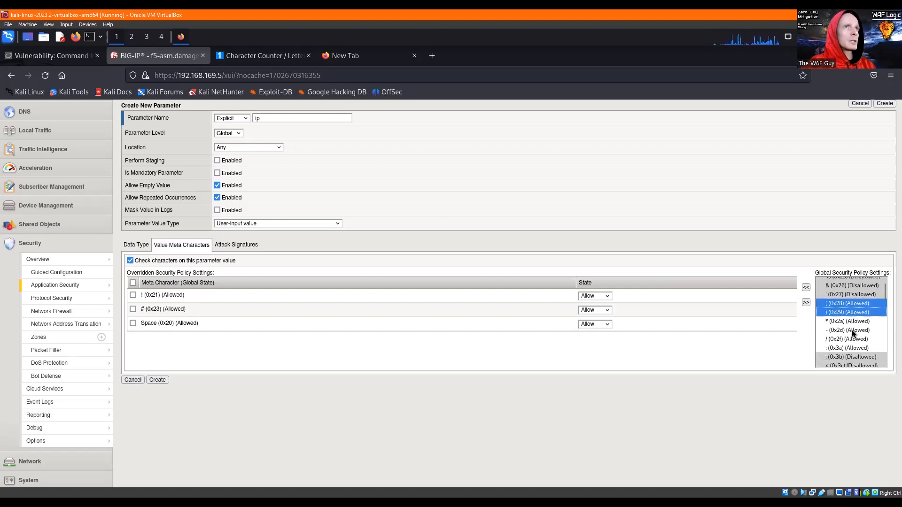
scroll(852, 330, "up", 1)
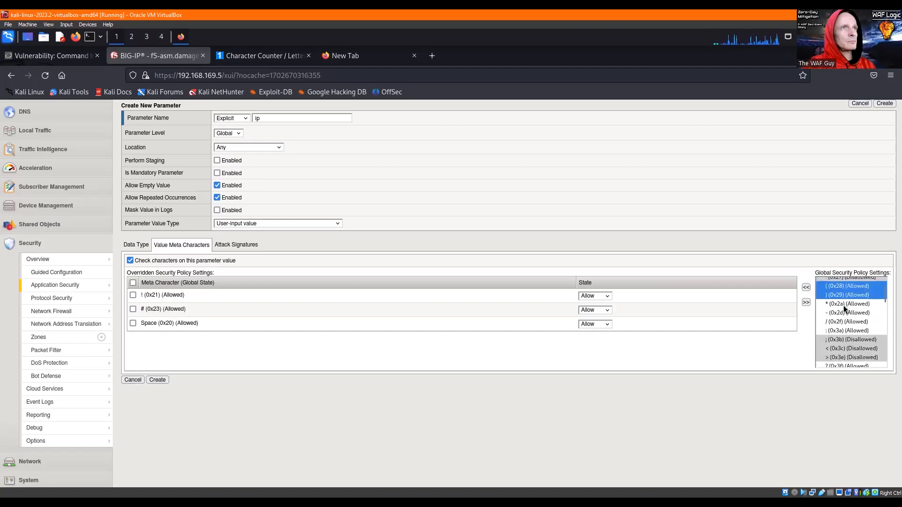
left_click(845, 304, "ctrl")
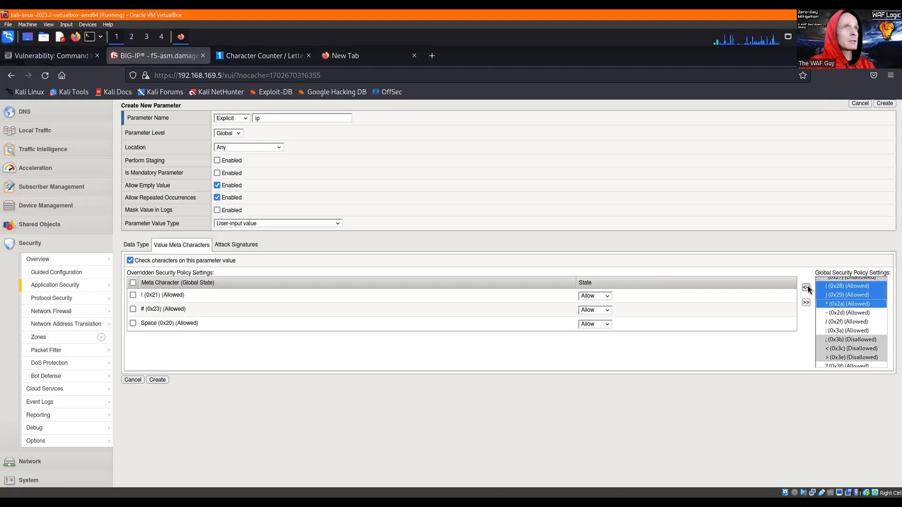
left_click(836, 330, "shift")
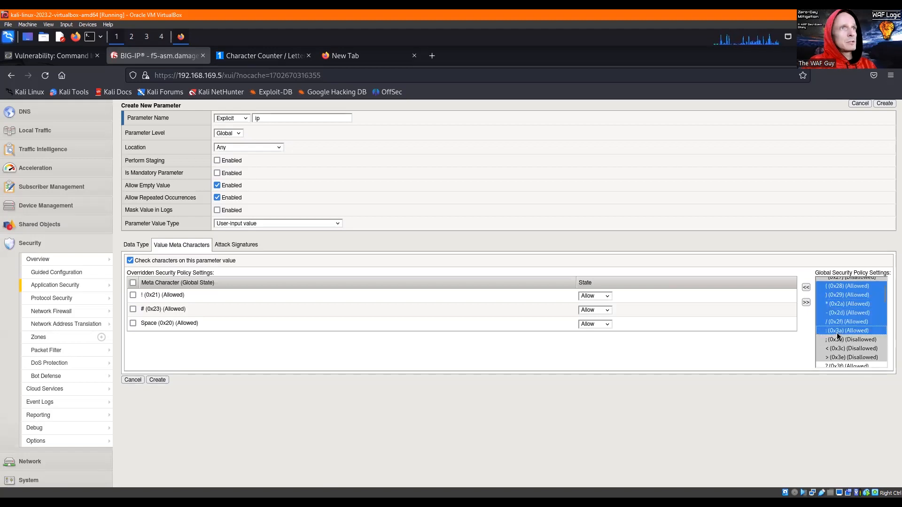
left_click(804, 288)
left_click_drag(839, 310, 841, 324)
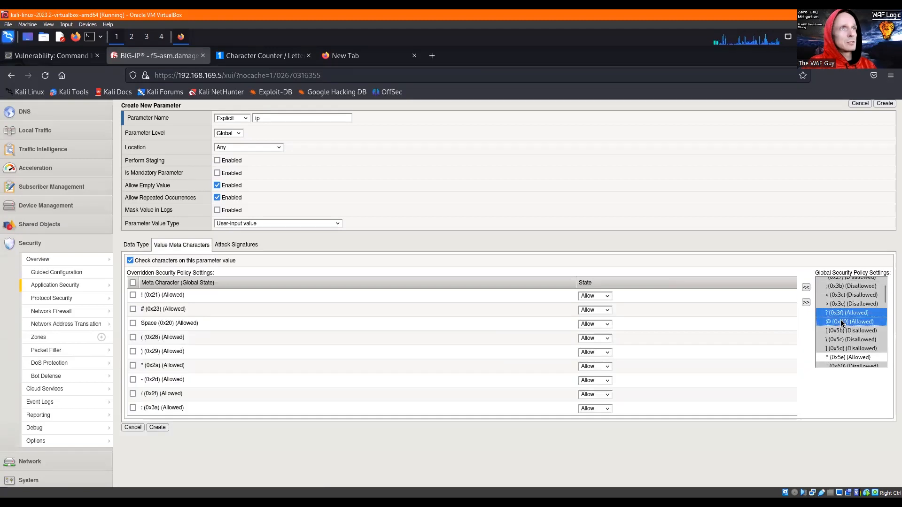
left_click(808, 288)
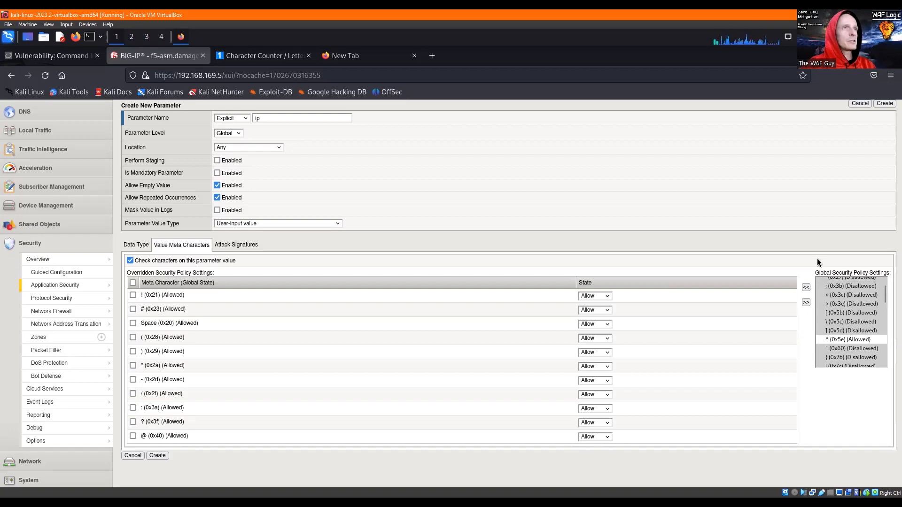
Add the globally allowed meta characters ^, ~, + and comma to the parameter's overridden policy settings.
left_click(846, 340)
left_click(803, 288)
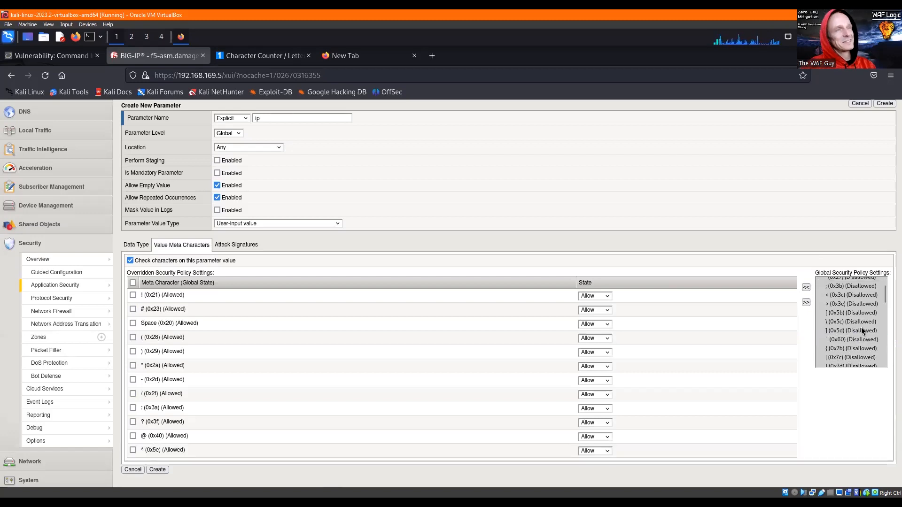
scroll(861, 327, "down", 2)
left_click(835, 342)
left_click(807, 288)
scroll(839, 313, "down", 5)
scroll(839, 313, "down", 4)
left_click(839, 344)
scroll(839, 344, "down", 2)
left_click(807, 288)
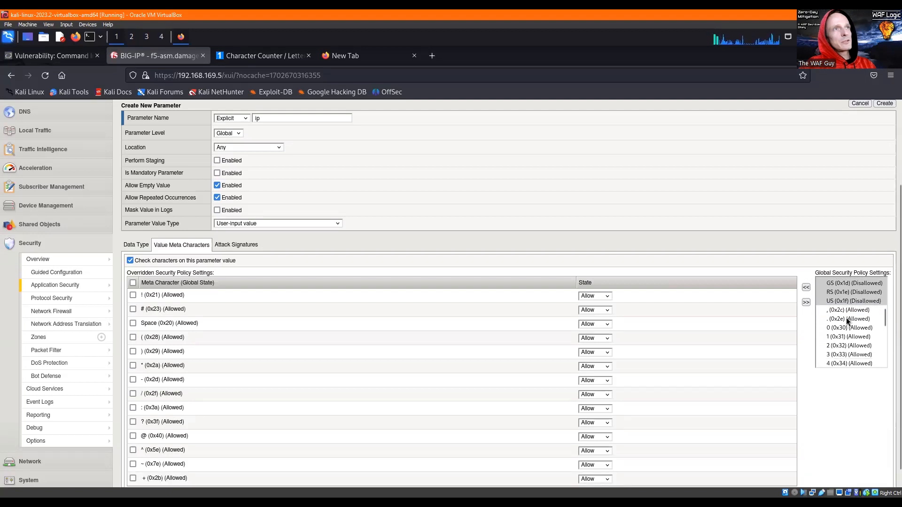
left_click(842, 307)
left_click(806, 288)
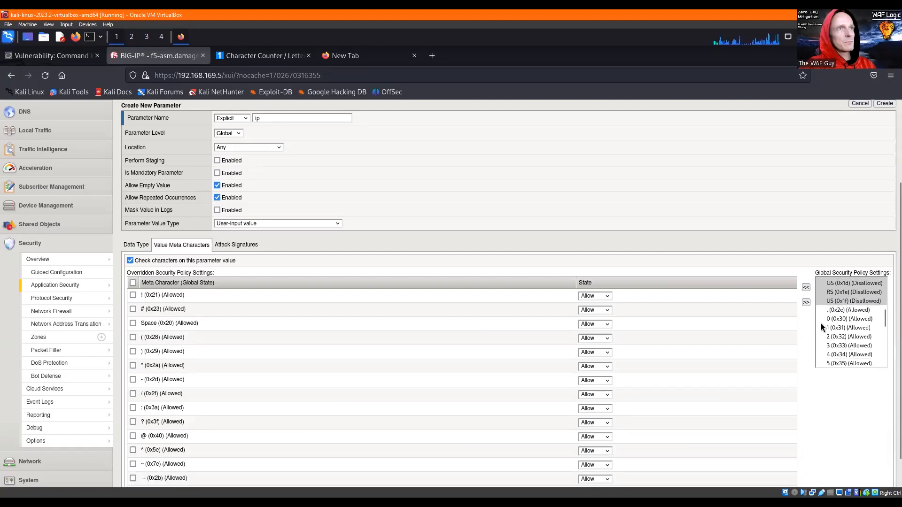
Set the state of the !, # and Space meta characters to Disallow.
left_click(602, 297)
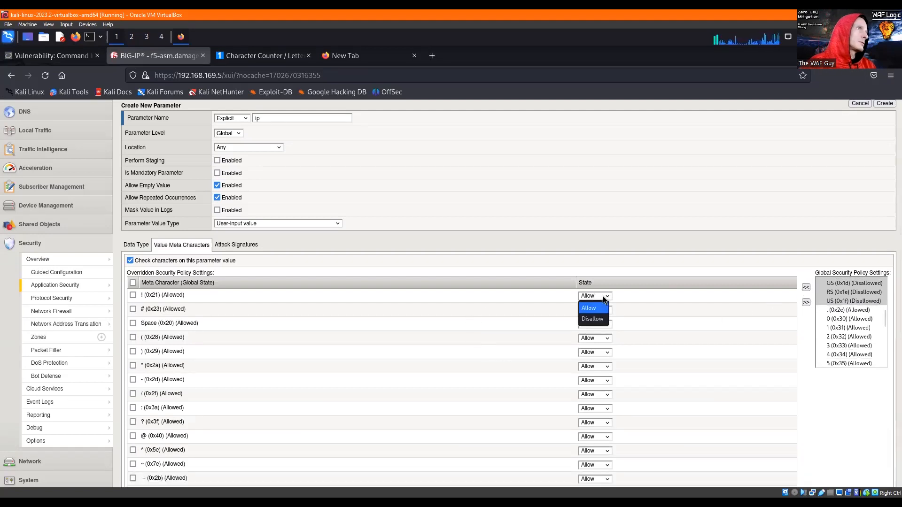
key("Return")
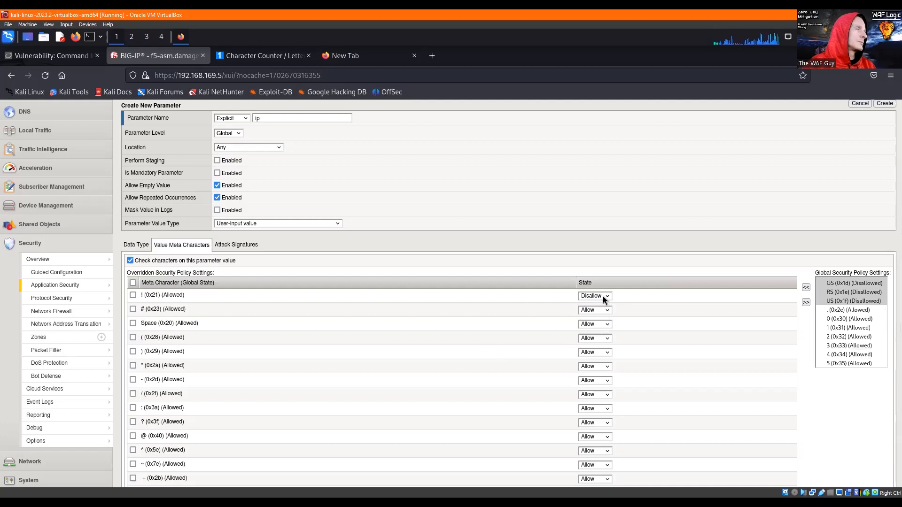
left_click(593, 310)
key("Down")
key("Return")
key("Tab")
key("Tab")
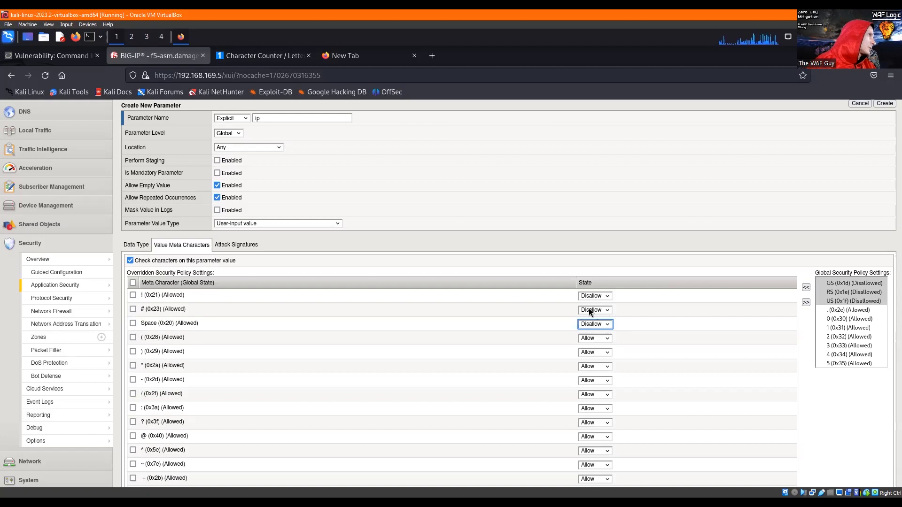
Disallow all remaining overridden meta characters, from ( through the comma, and create the ip parameter.
scroll(281, 294, "down", 2)
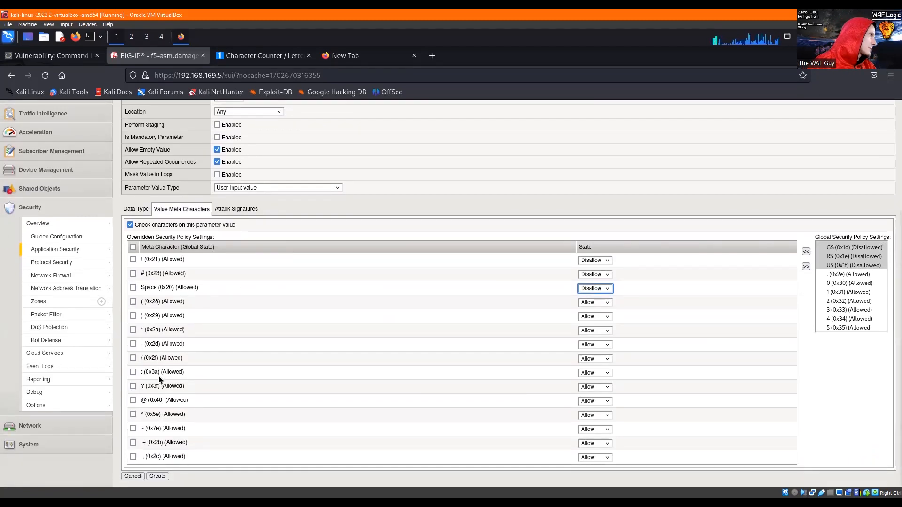
key("Tab")
key("Tab")
key("Down")
key("Tab")
key("Tab")
key("Down")
key("Tab")
key("Tab")
key("Down")
key("Tab")
key("Tab")
key("Down")
key("Tab")
key("Tab")
key("Down")
key("Tab")
key("Tab")
key("Down")
key("Tab")
key("Tab")
key("Down")
key("Tab")
key("Tab")
key("Down")
key("Tab")
key("Tab")
key("Down")
key("Tab")
key("Tab")
key("Down")
key("Tab")
key("Tab")
key("Down")
key("Tab")
key("Tab")
key("Down")
left_click(153, 469)
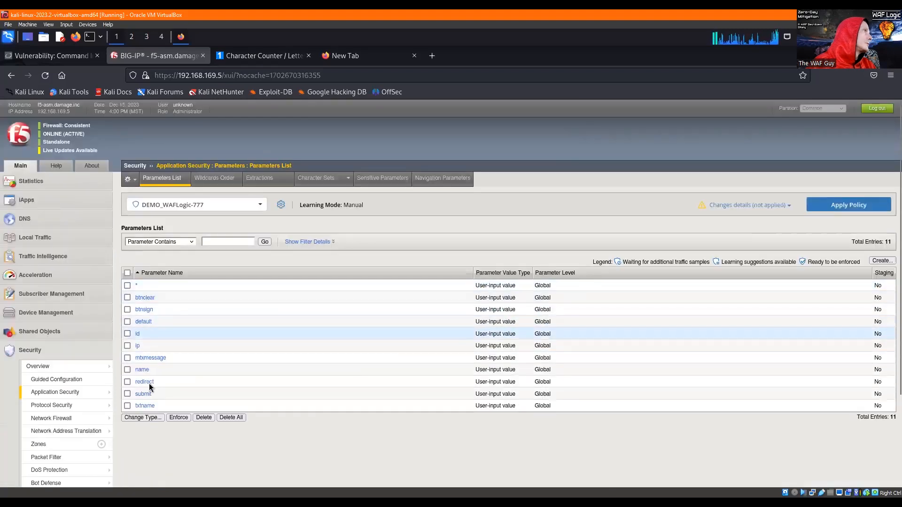
Disable repeated occurrences for the ip parameter and update it.
left_click(137, 345)
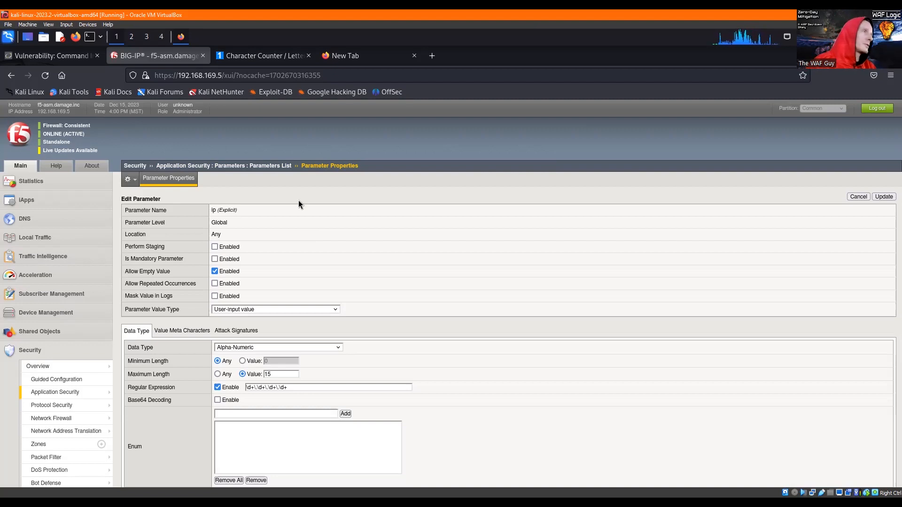
scroll(212, 293, "down", 3)
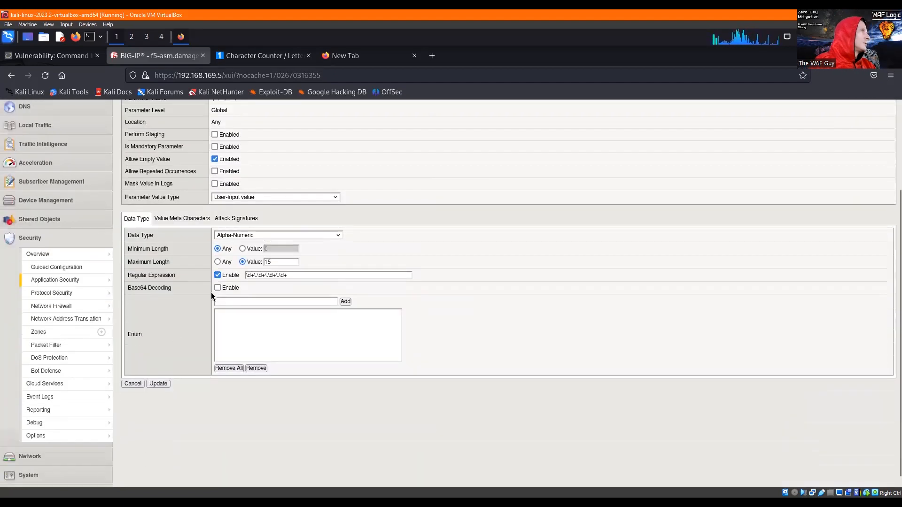
left_click(158, 384)
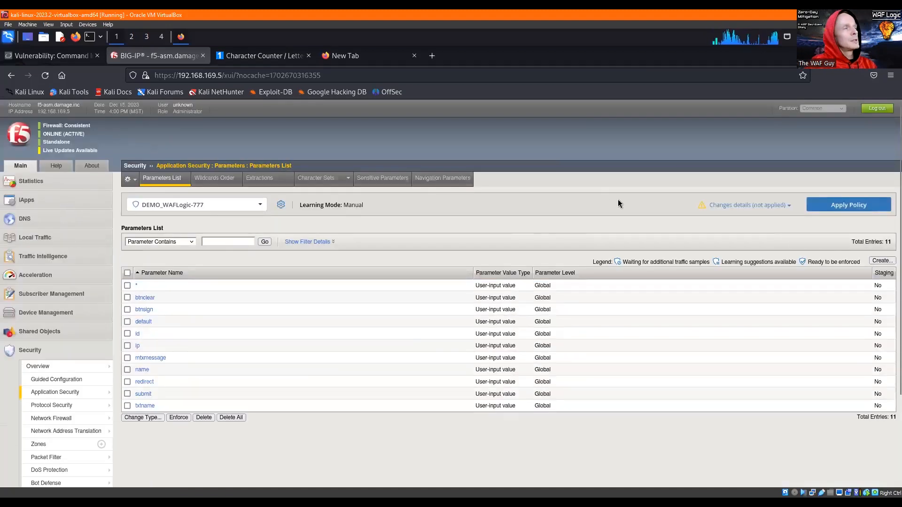
Start a new allowed URL in the DEMO_WAFLogic-777 policy and copy the path /DVWA/vulnerabilities/exec/# from the DVWA Command Injection page.
mouse_move(84, 395)
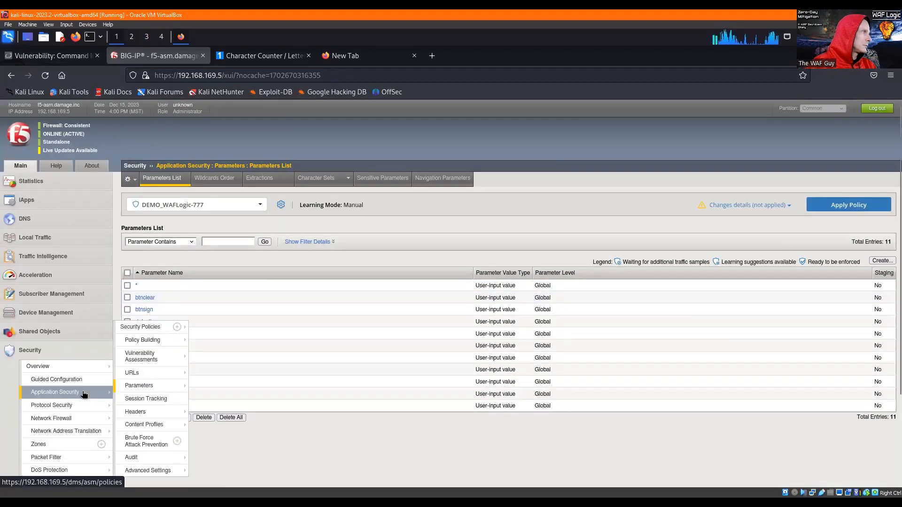
left_click(144, 374)
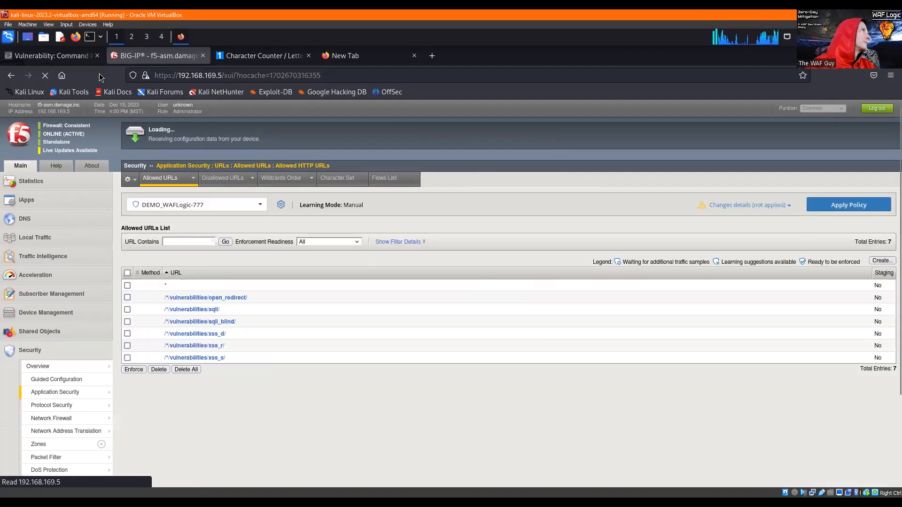
left_click(28, 56)
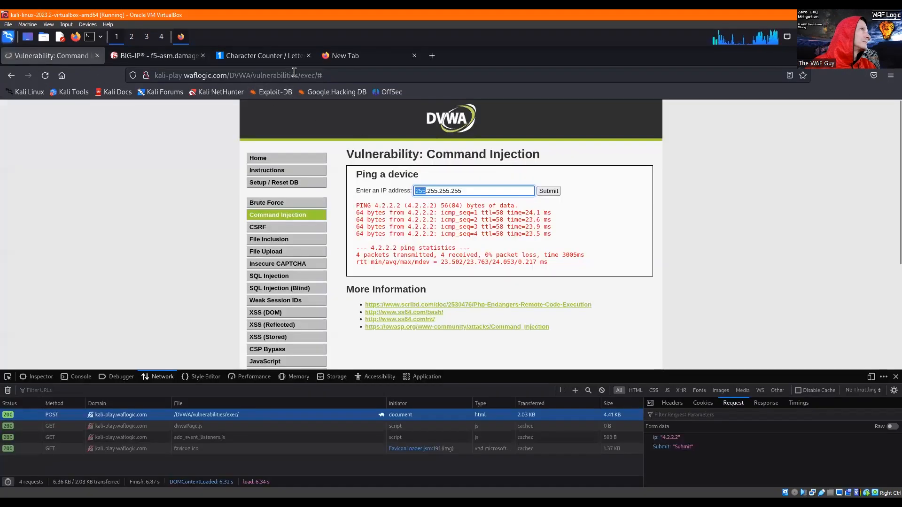
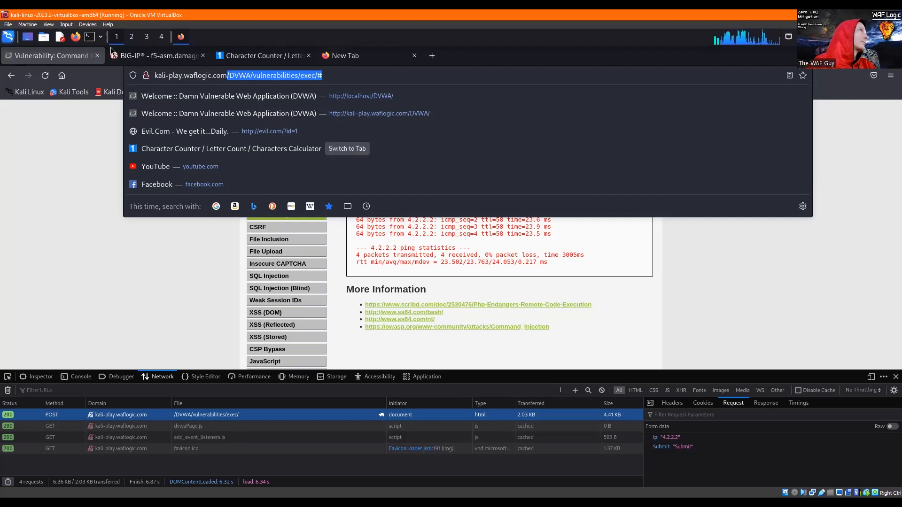
left_click(155, 55)
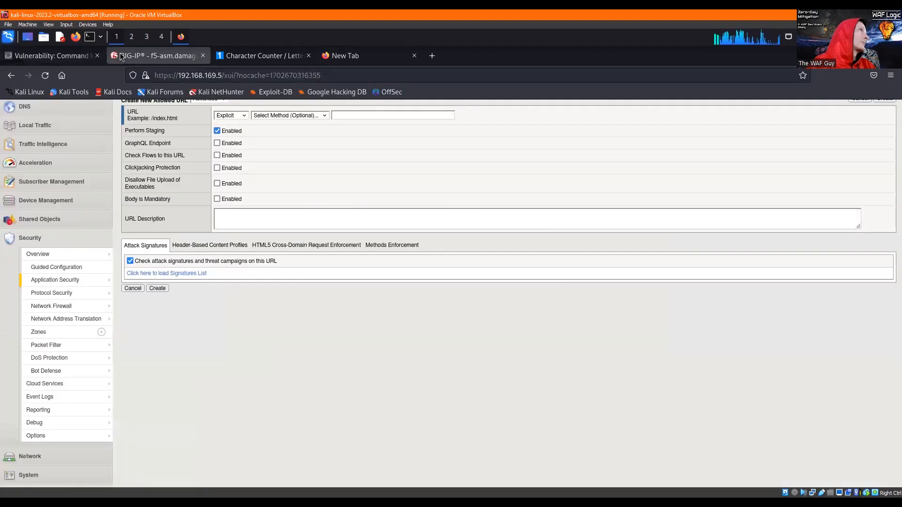
Define the new allowed URL as a Wildcard with the path /*/vulnerabilities/exec/#.
left_click(157, 288)
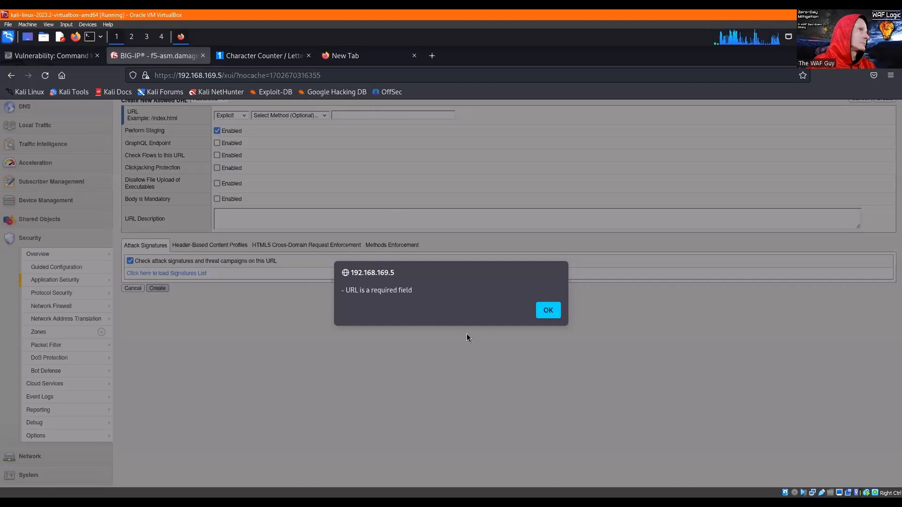
left_click(546, 310)
scroll(326, 180, "up", 3)
left_click(365, 220)
type("/DVWA/vulnerabilities/exec/#")
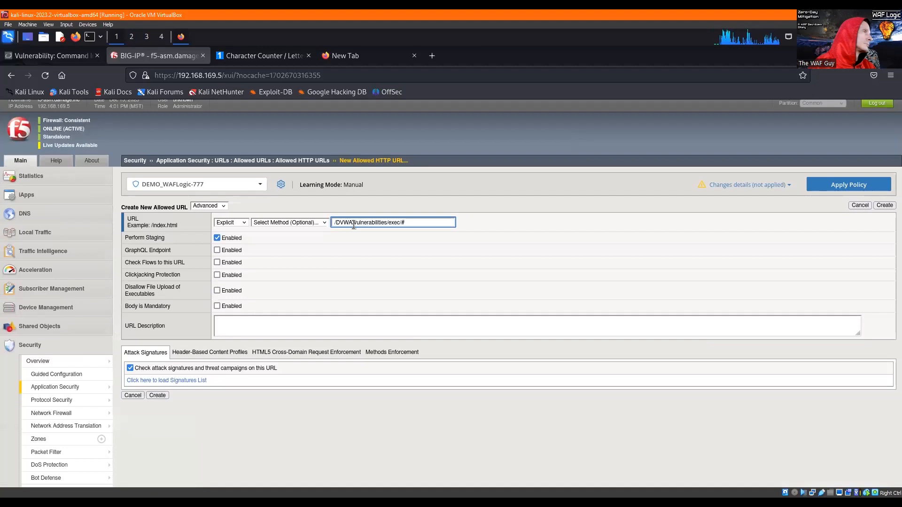
left_click(353, 223)
key("ctrl+shift+Left")
type("*")
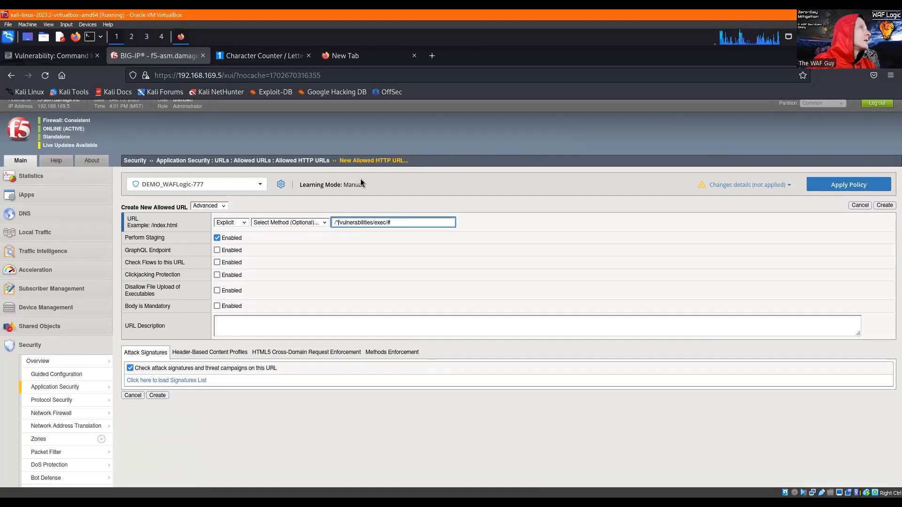
left_click(232, 225)
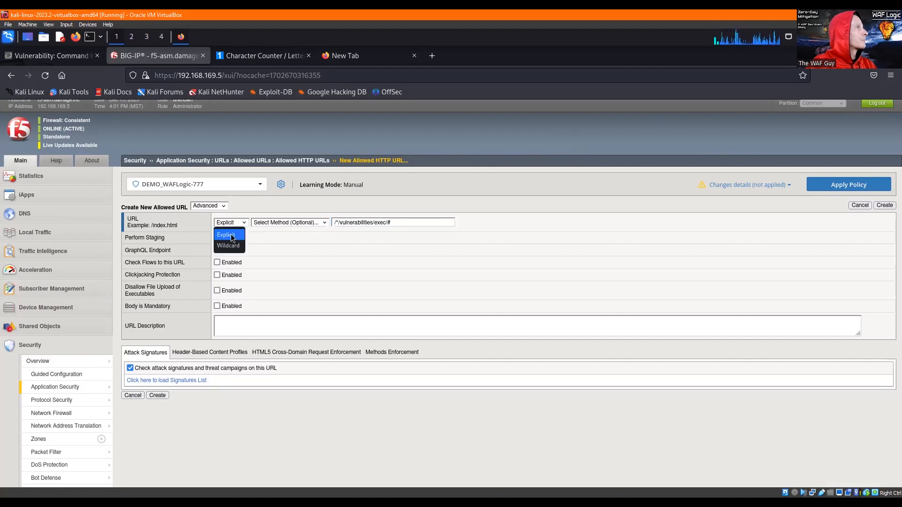
left_click(231, 249)
left_click(401, 223)
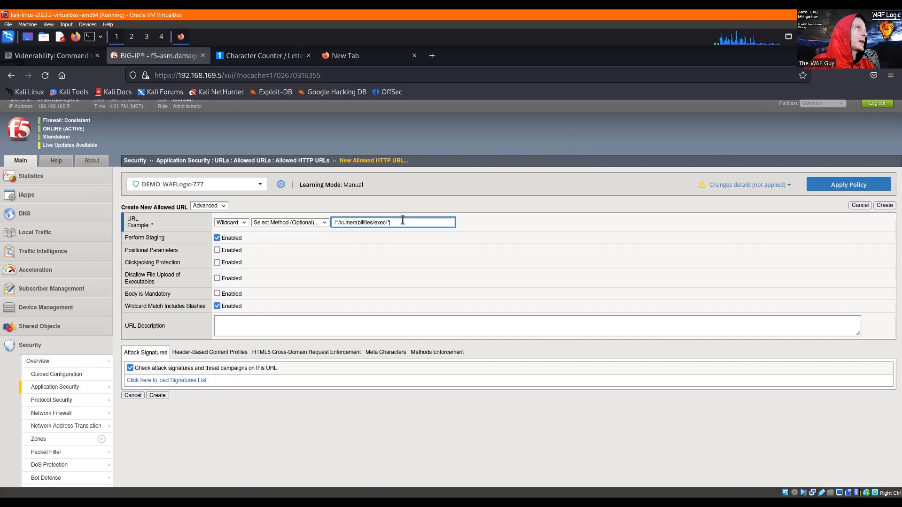
type("#")
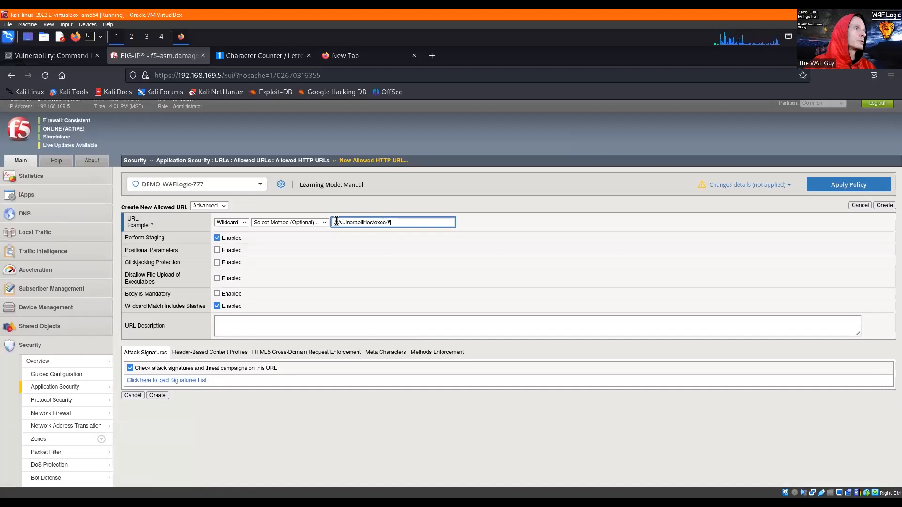
Disable staging and wildcard matching of slashes for the /*/vulnerabilities/exec/# URL and create it.
double_click(216, 238)
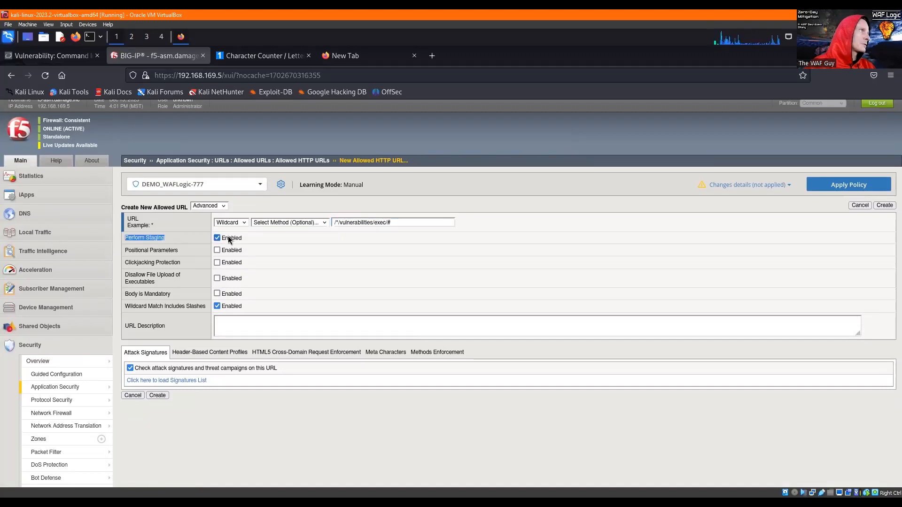
left_click(217, 239)
left_click(217, 306)
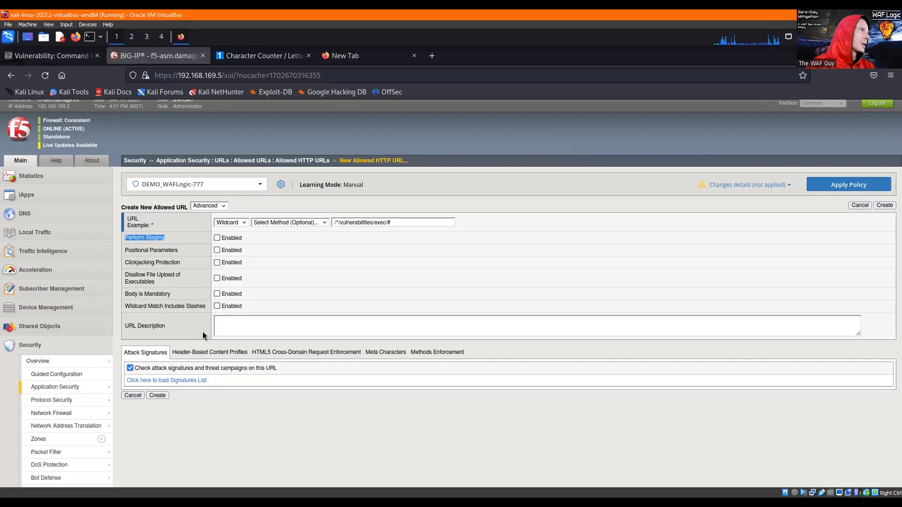
left_click(153, 395)
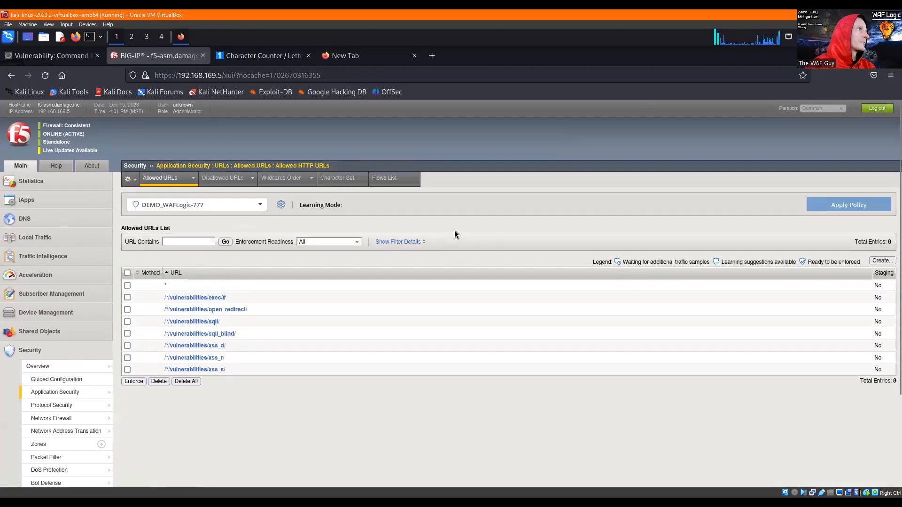
Start another allowed URL of type Wildcard with the path /*/vulnerabilities/exec/.
left_click(882, 260)
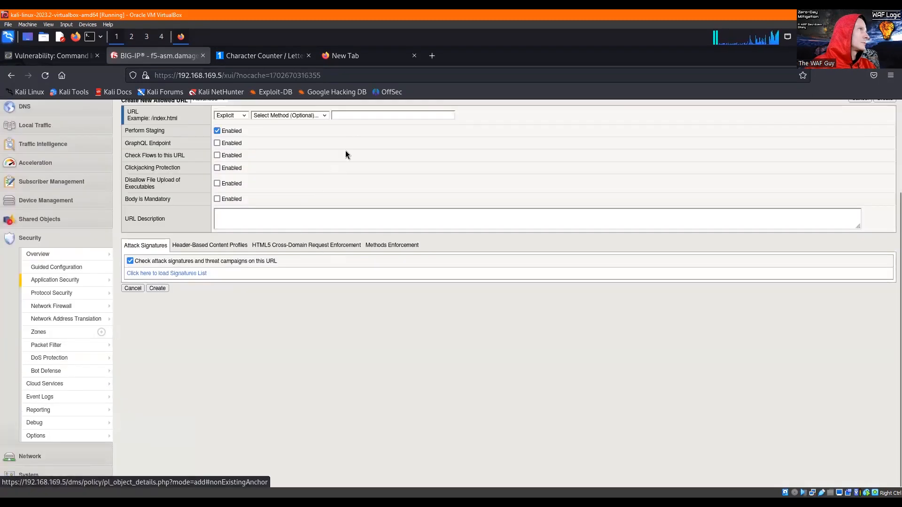
left_click(359, 115)
type("/DVWA/vulnerabilities/exec/#")
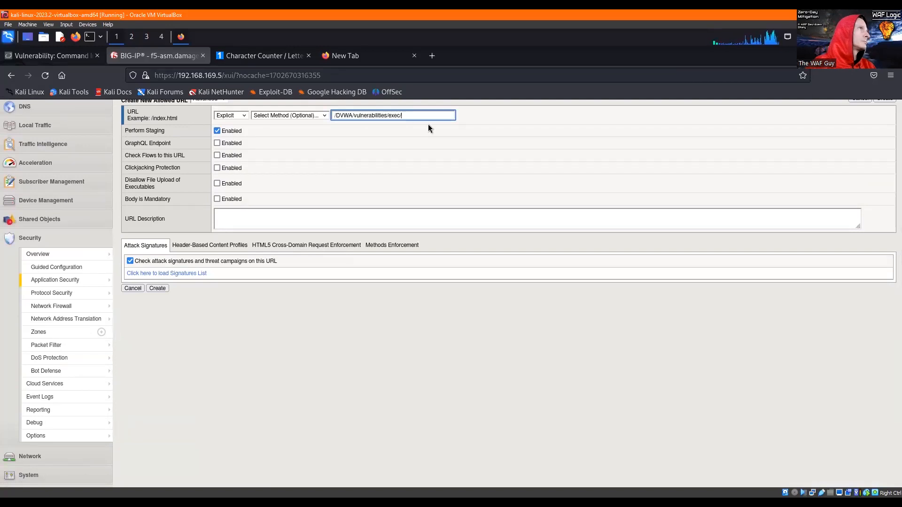
double_click(341, 114)
type("*")
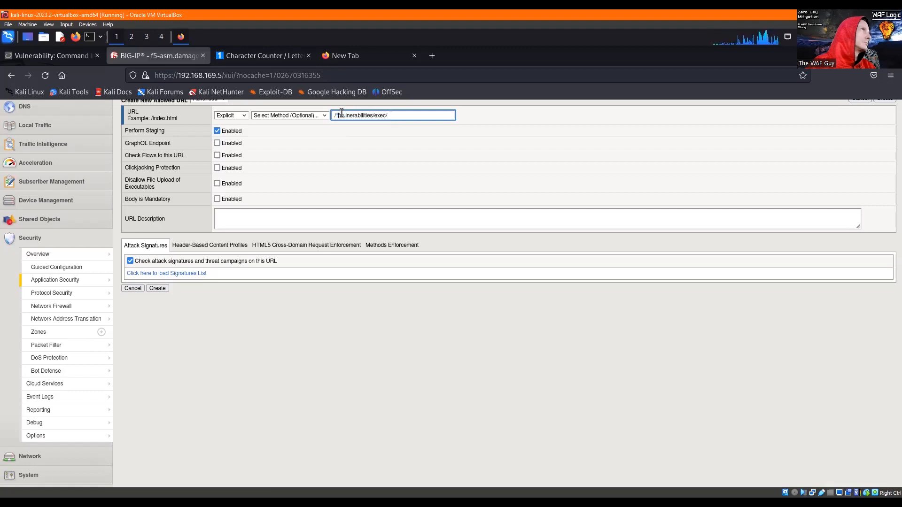
scroll(326, 181, "up", 2)
left_click(230, 168)
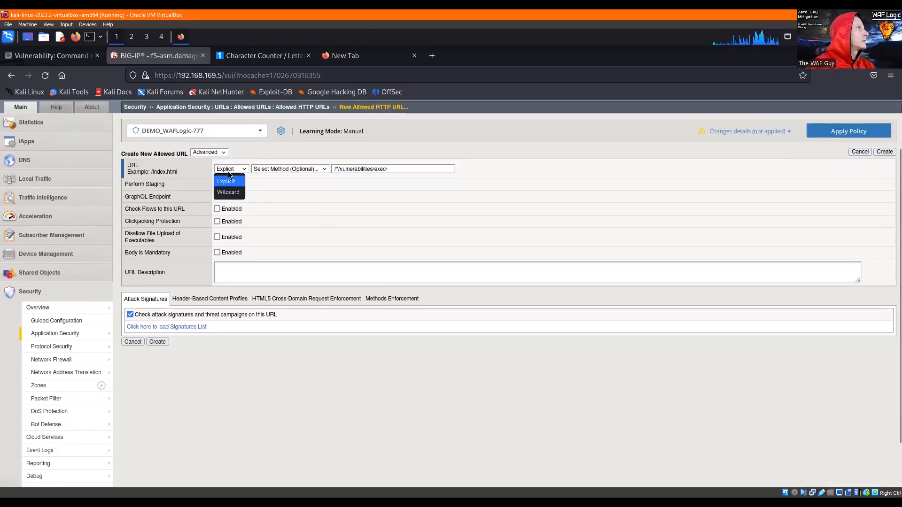
left_click(228, 183)
Turn off staging and wildcard slash matching for the /*/vulnerabilities/exec/ URL and create it.
left_click(215, 184)
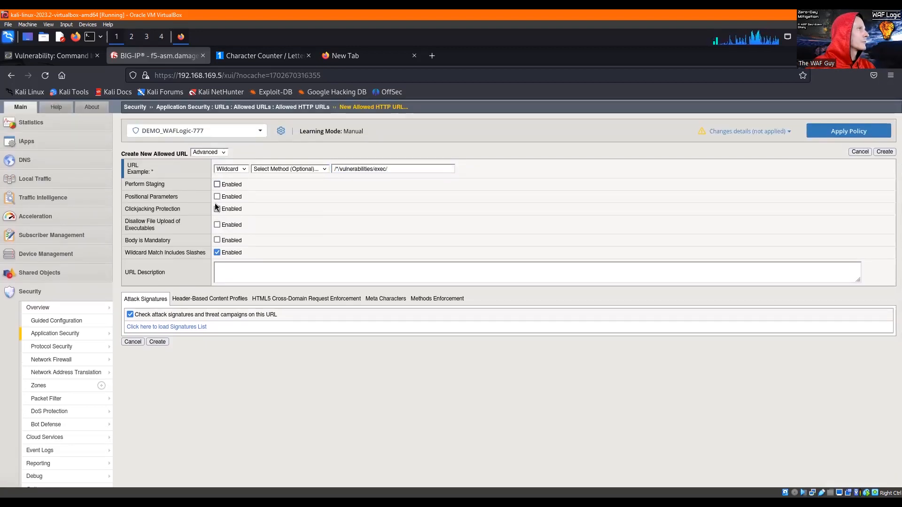
left_click(218, 253)
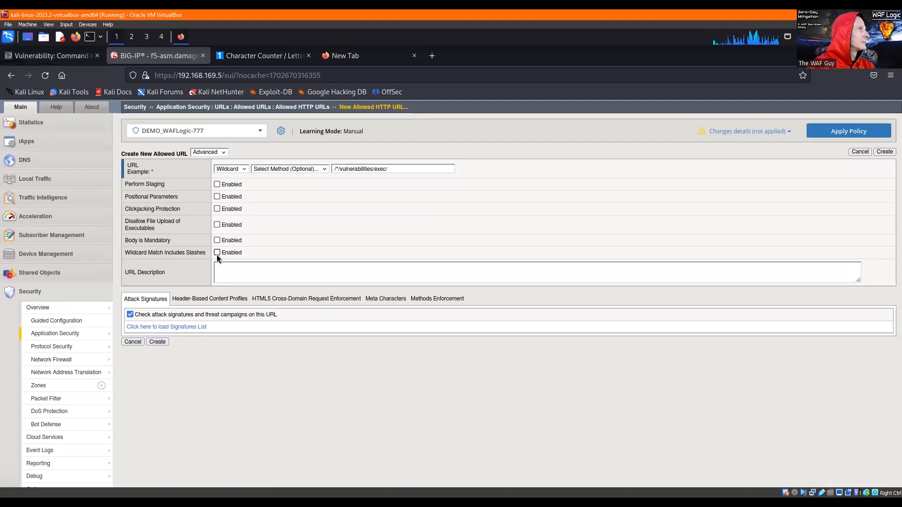
left_click(156, 341)
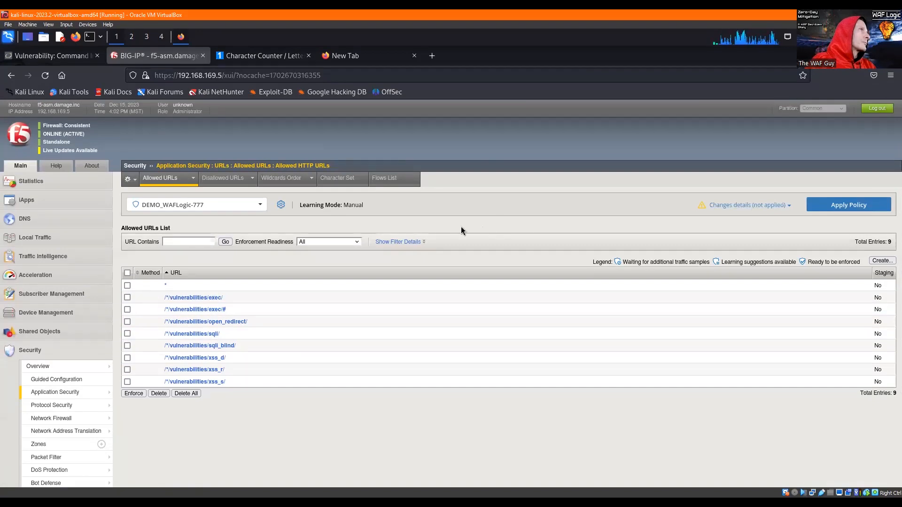
Switch to the DVWA site and open its CSRF vulnerability page.
left_click(65, 61)
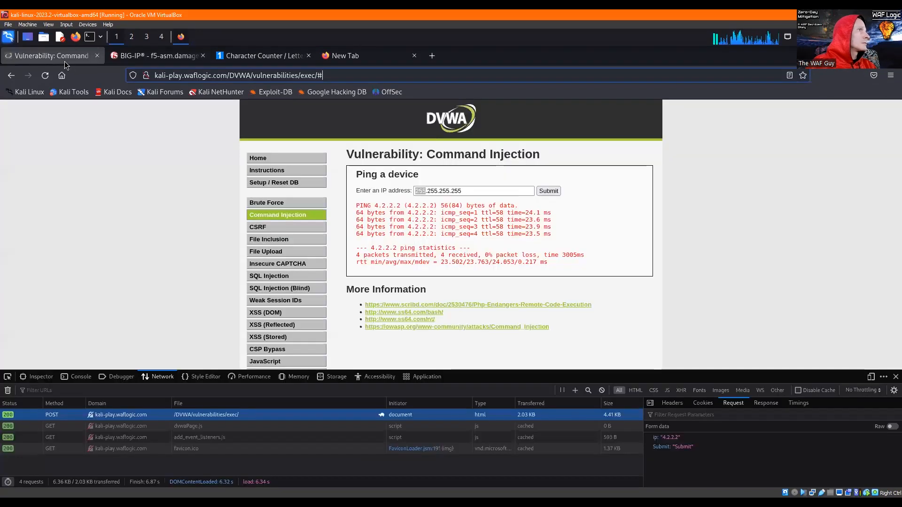
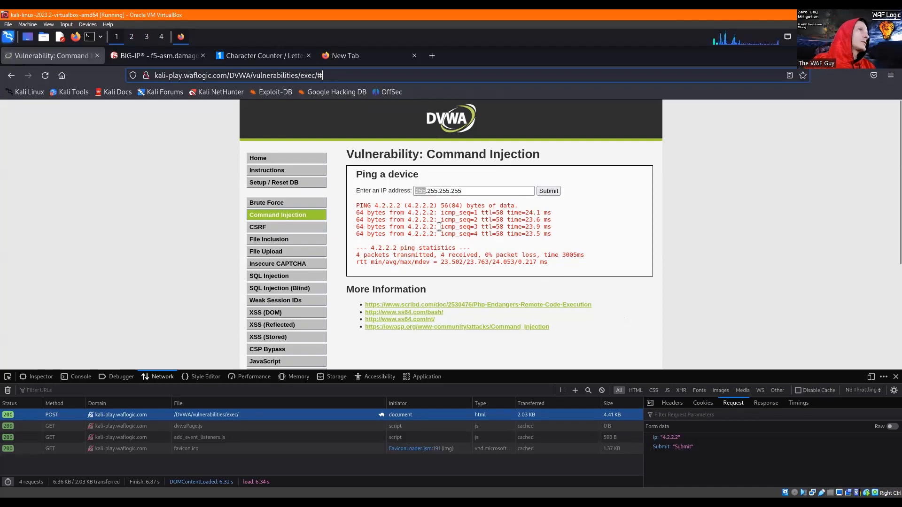
left_click(369, 234)
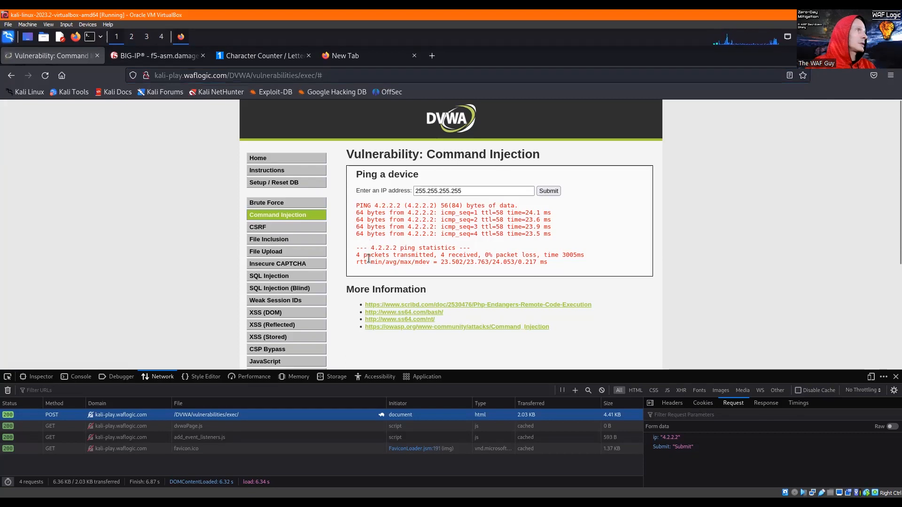
scroll(369, 259, "down", 2)
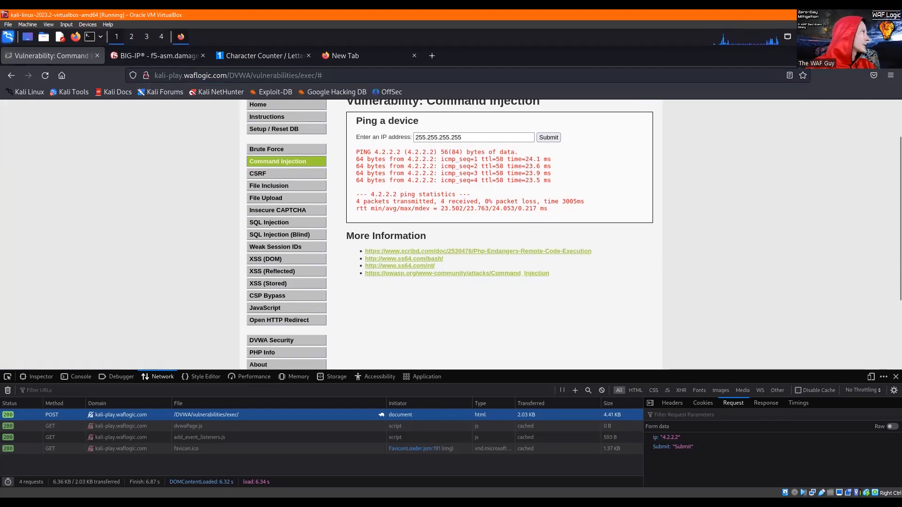
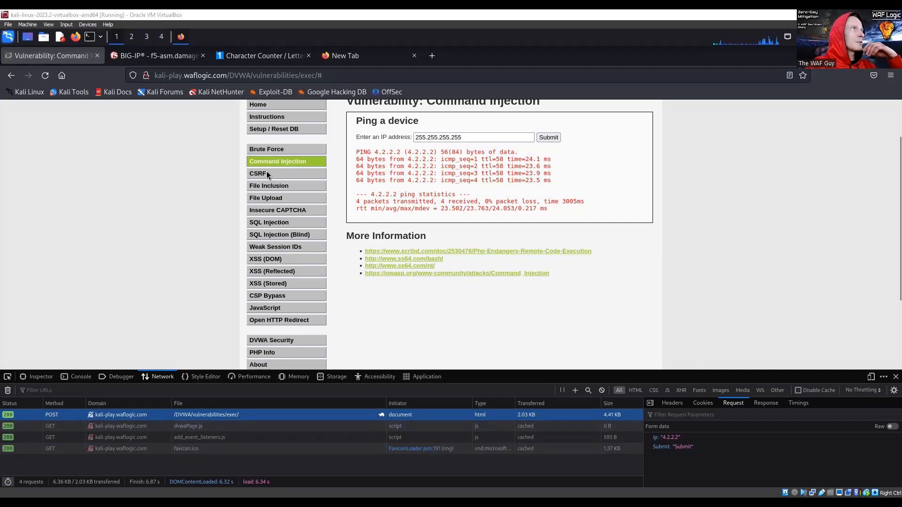
left_click(260, 174)
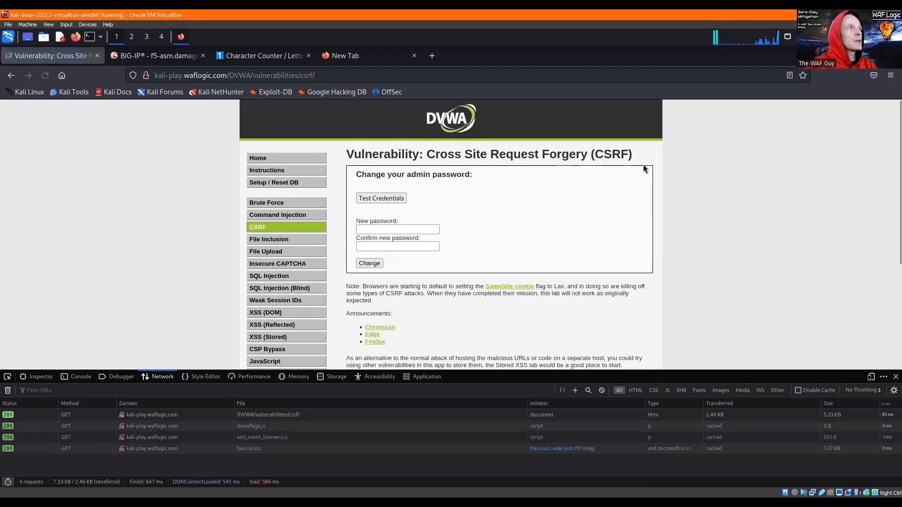